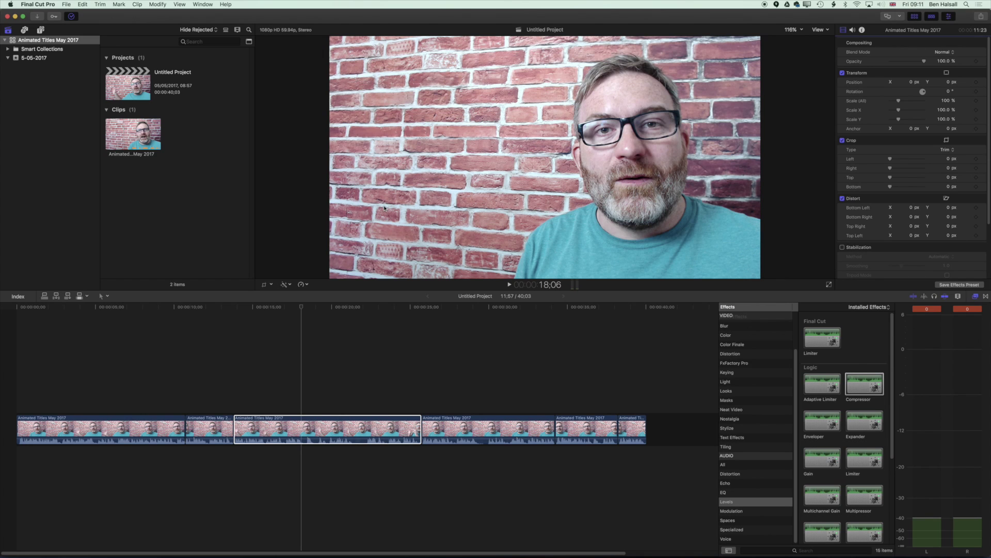
Open the Color Board for the selected clip and show the video scopes beside the viewer.
{"action": "left_click", "coordinate": [288, 284]}
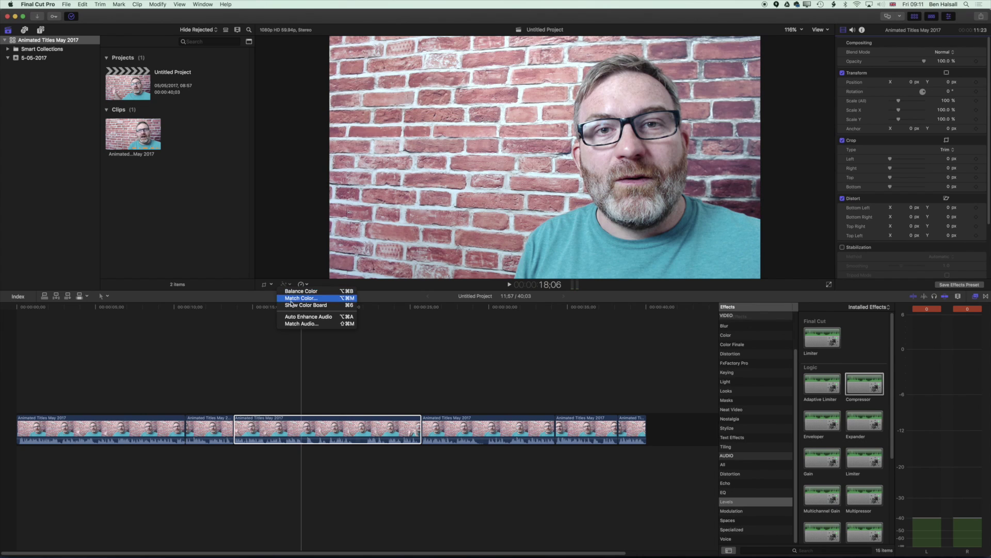
{"action": "left_click", "coordinate": [297, 305]}
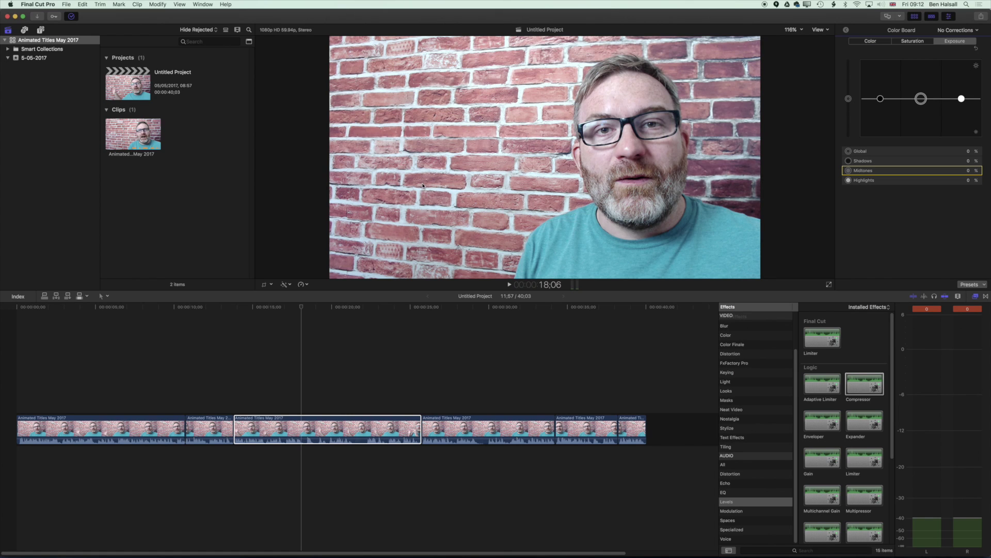
{"action": "left_click", "coordinate": [825, 30]}
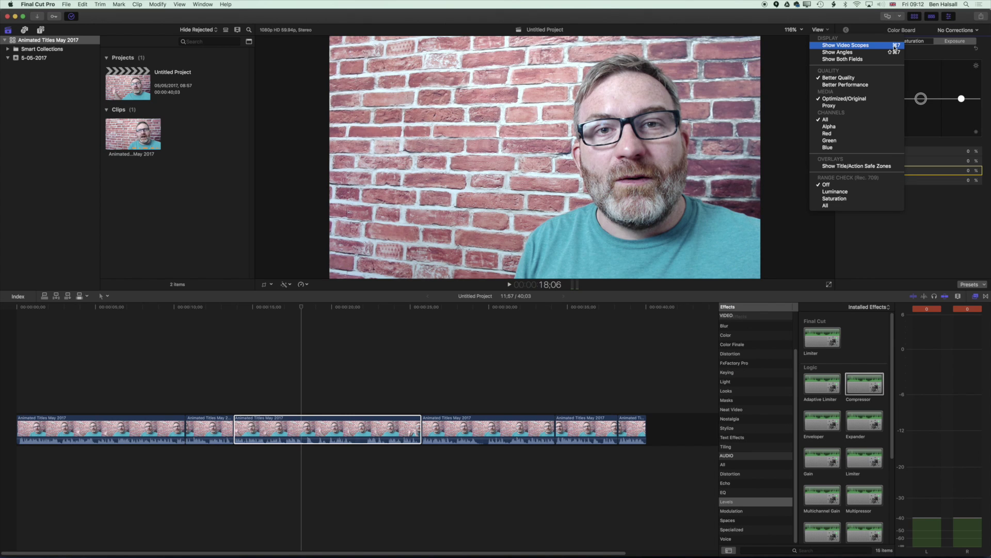
{"action": "left_click", "coordinate": [866, 47]}
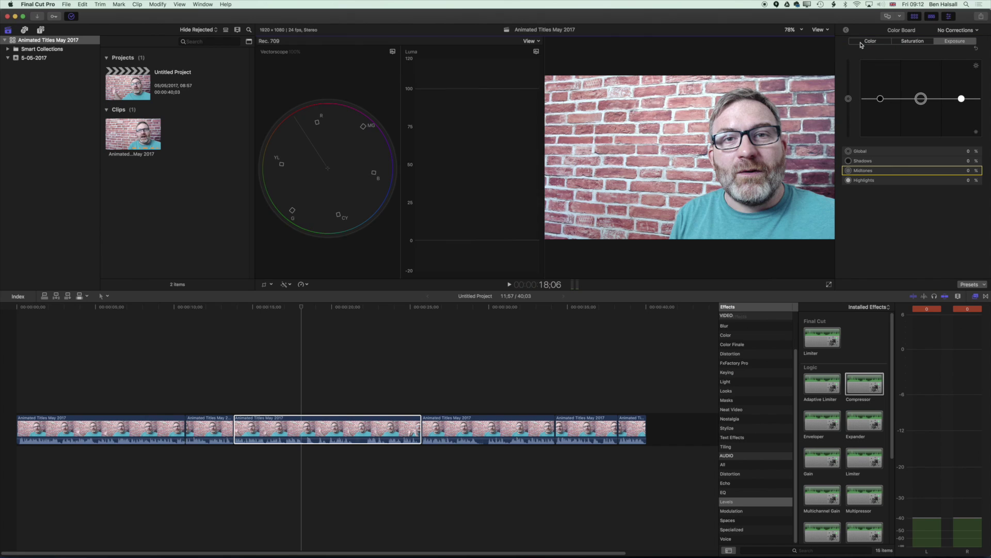
Switch the vectorscope display to a histogram next to the luma waveform.
{"action": "left_click", "coordinate": [536, 52]}
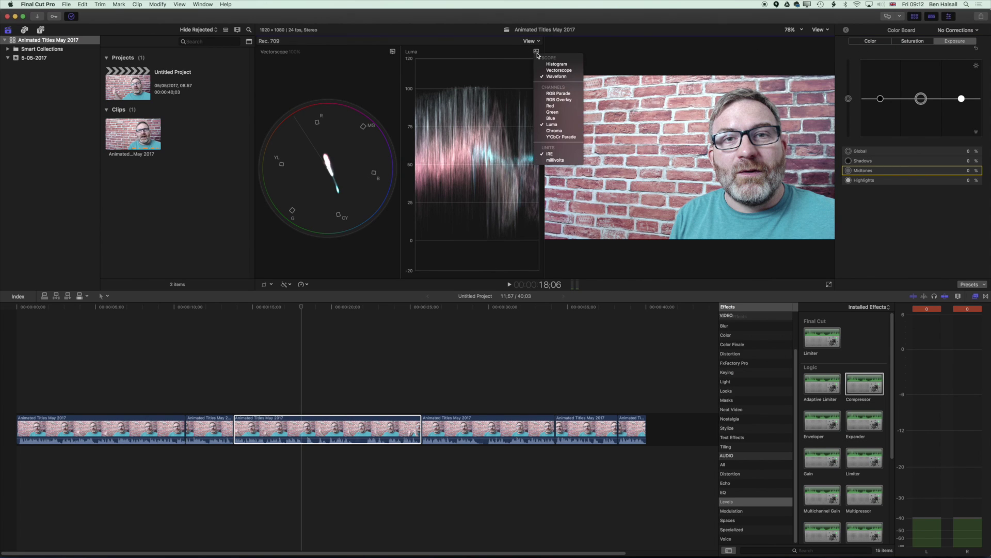
{"action": "left_click", "coordinate": [394, 55]}
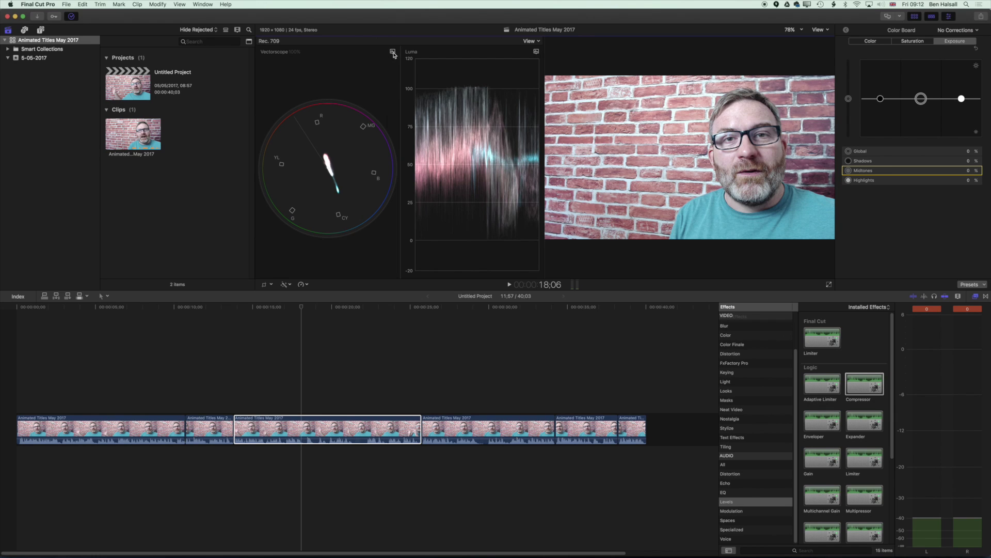
{"action": "left_click", "coordinate": [394, 53]}
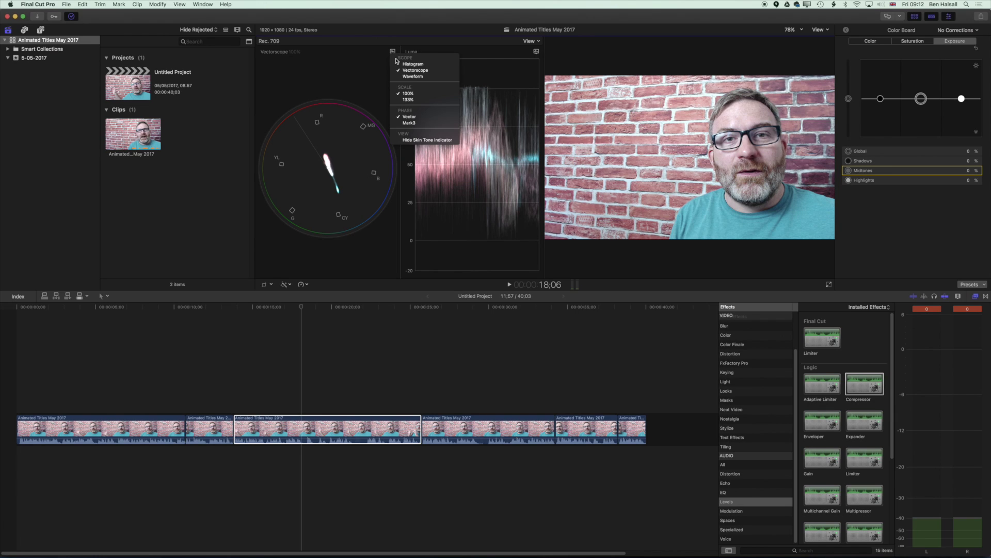
{"action": "left_click", "coordinate": [422, 65]}
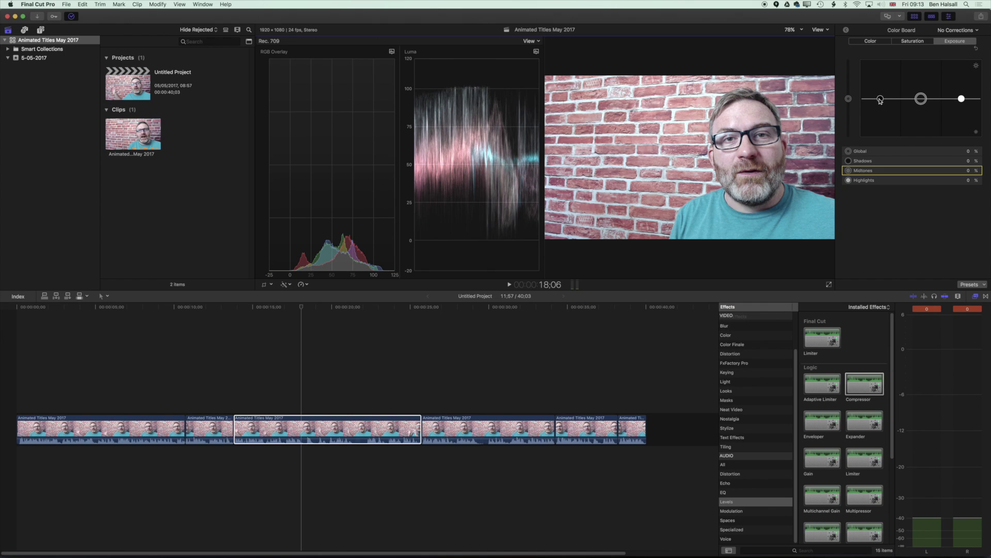
Adjust the clip's exposure to shadows 15%, midtones -18% and highlights -50%.
{"action": "left_click_drag", "start_coordinate": [880, 99], "coordinate": [881, 94]}
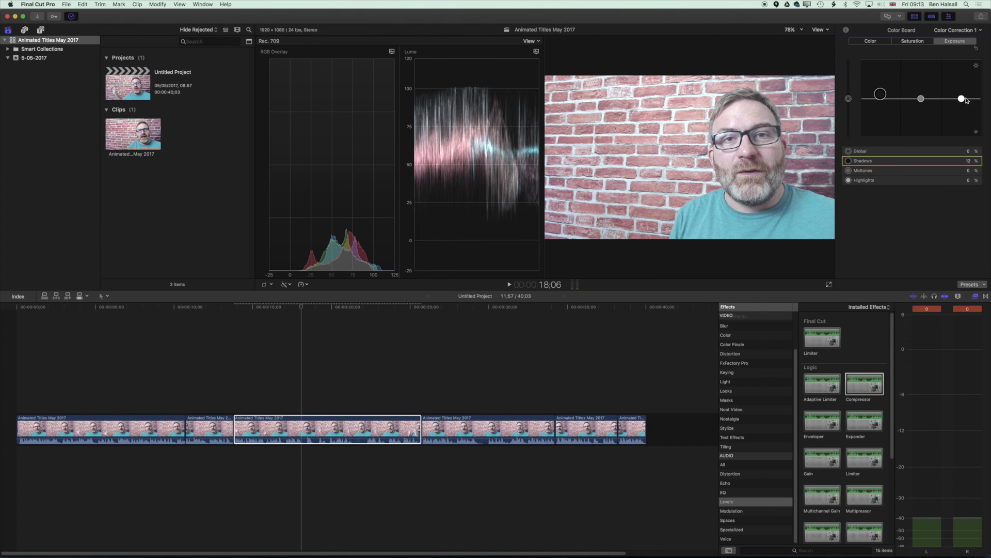
{"action": "left_click_drag", "start_coordinate": [961, 99], "coordinate": [962, 118]}
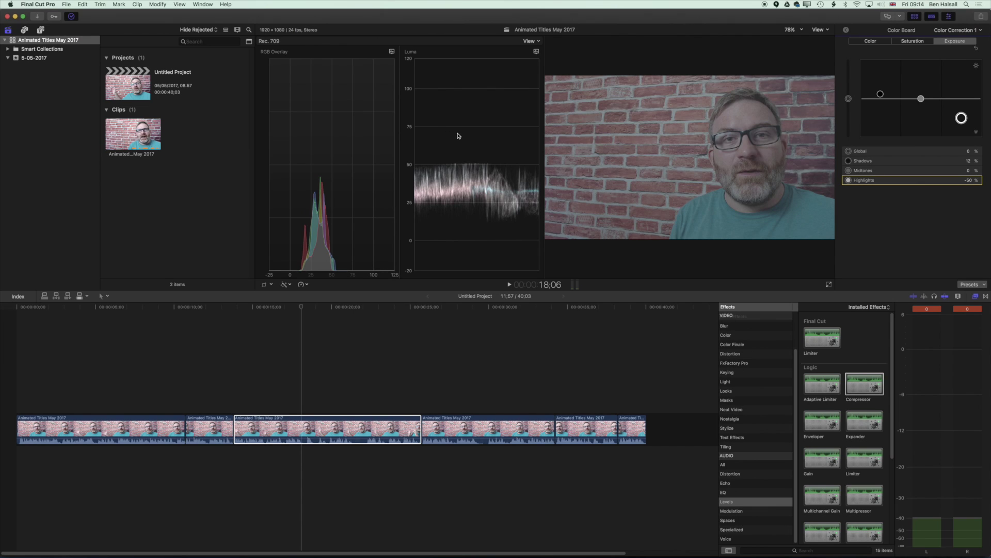
{"action": "left_click", "coordinate": [921, 99]}
{"action": "left_click_drag", "start_coordinate": [922, 100], "coordinate": [884, 96]}
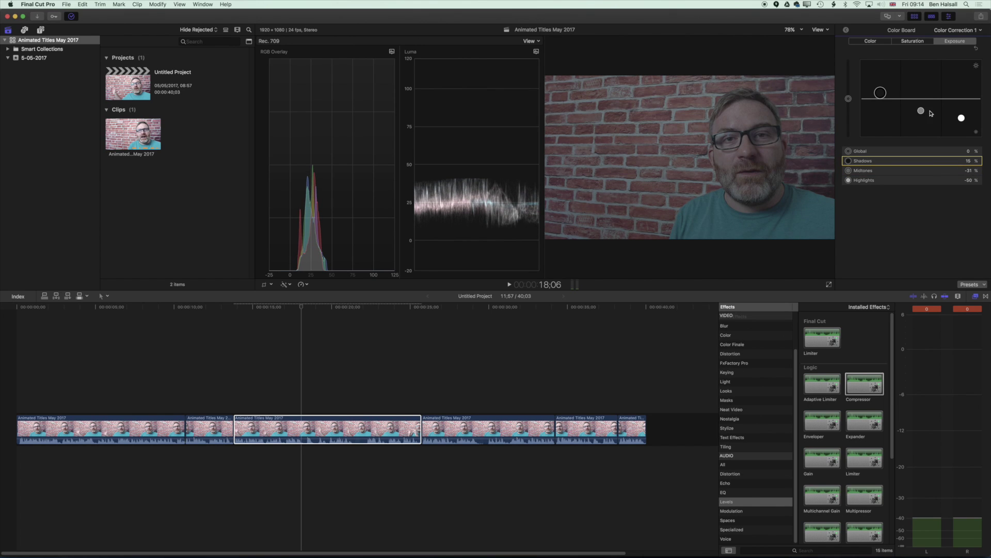
{"action": "left_click_drag", "start_coordinate": [921, 111], "coordinate": [921, 77]}
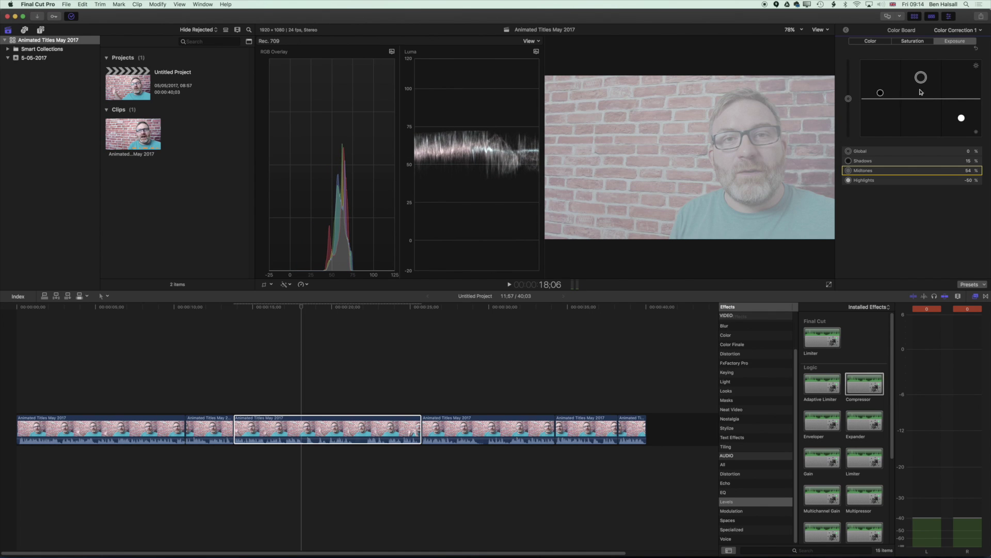
{"action": "left_click_drag", "start_coordinate": [921, 79], "coordinate": [920, 106]}
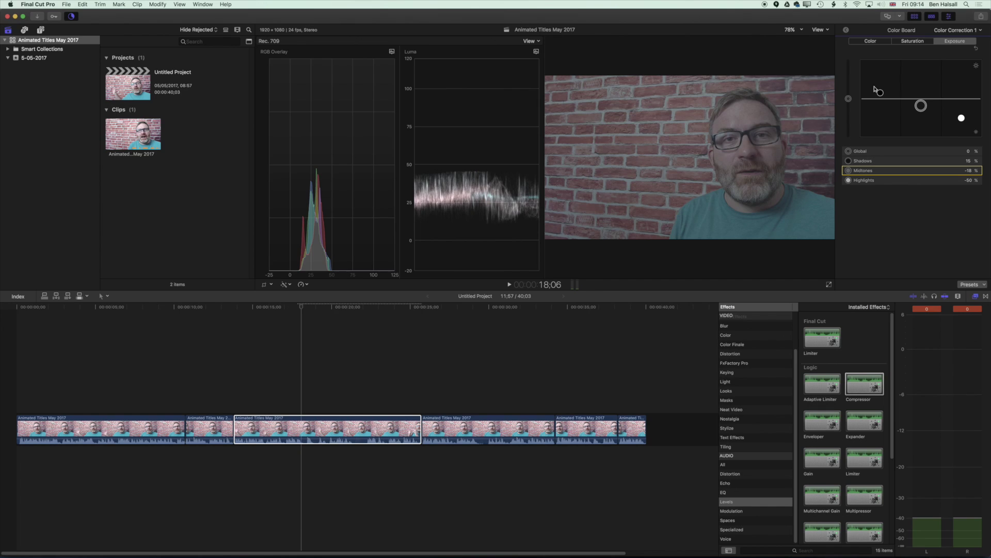
Review the clip's video, audio and info settings, and toggle Color Correction 1 off and on to compare the picture.
{"action": "left_click", "coordinate": [846, 31]}
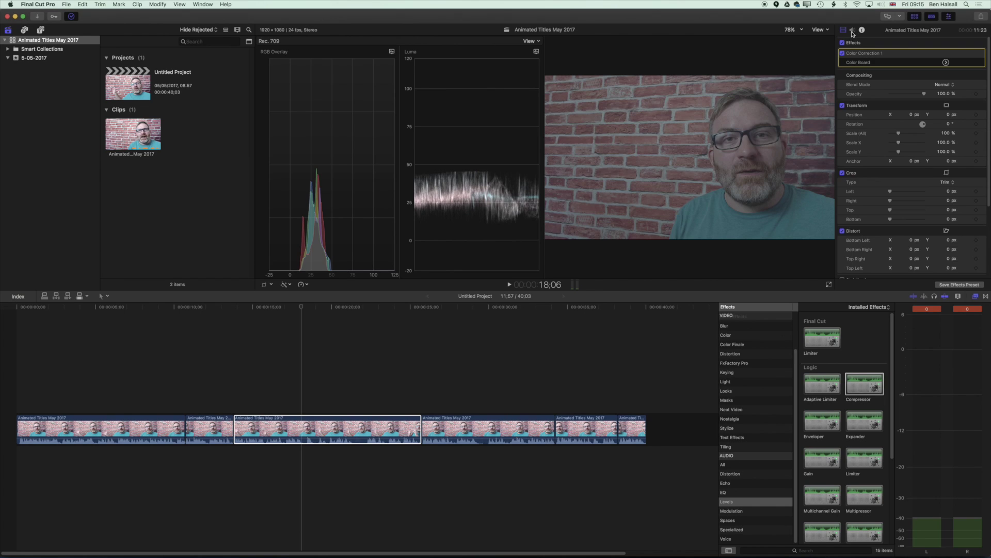
{"action": "left_click", "coordinate": [853, 31]}
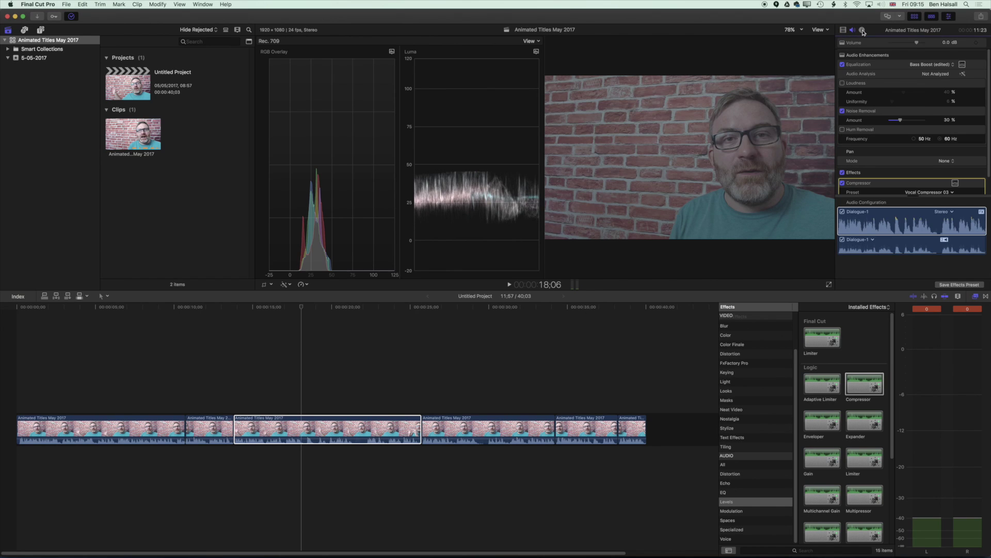
{"action": "left_click", "coordinate": [862, 31]}
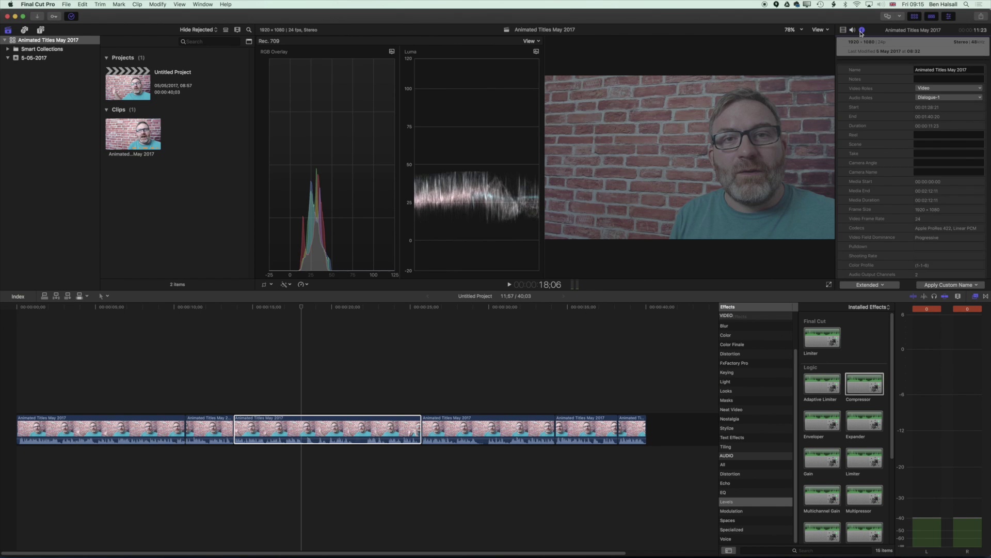
{"action": "left_click", "coordinate": [844, 31]}
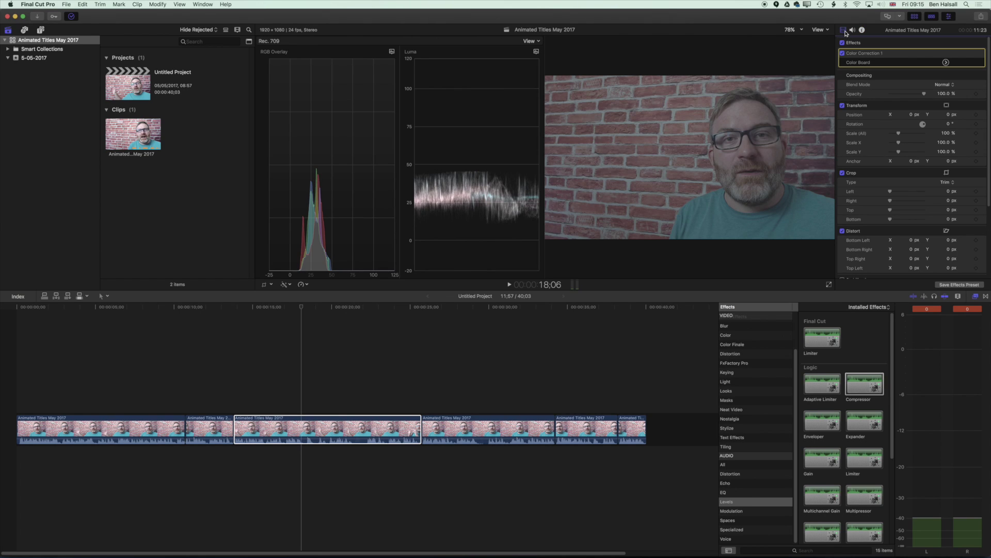
{"action": "mouse_move", "coordinate": [947, 53]}
{"action": "left_click", "coordinate": [843, 54]}
{"action": "left_click", "coordinate": [842, 54]}
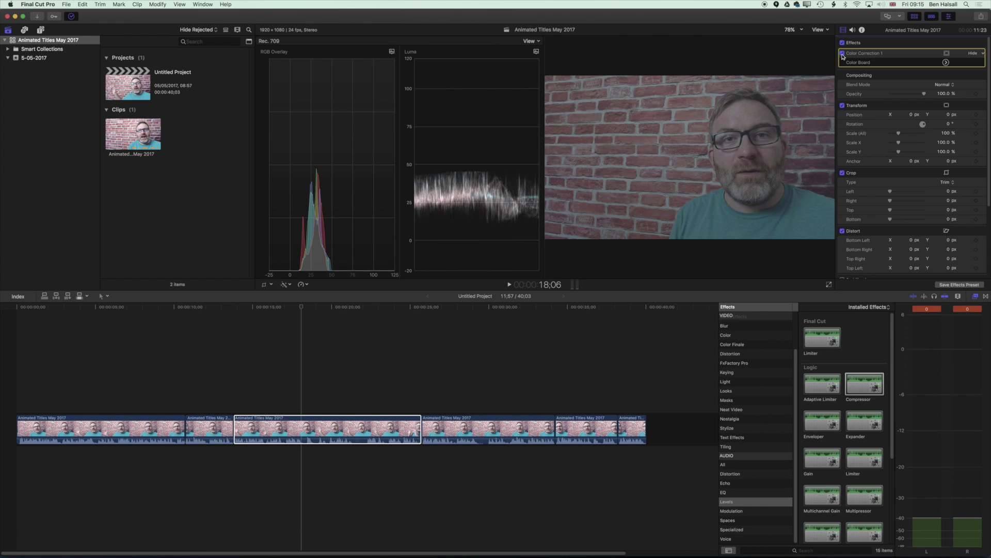
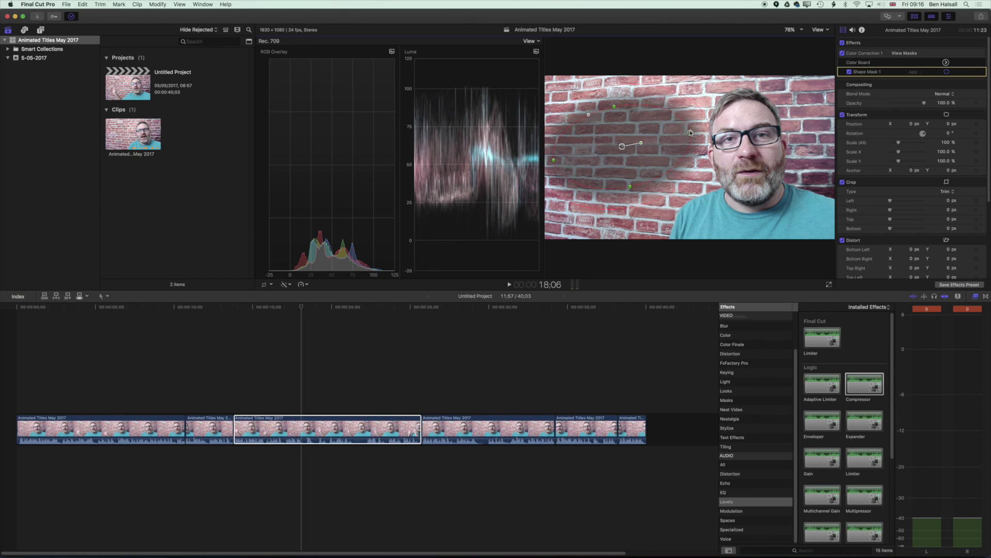
Enlarge, reposition, rotate and soften Shape Mask 1 so it covers the brick wall beside the presenter.
{"action": "left_click_drag", "start_coordinate": [629, 187], "coordinate": [630, 186]}
{"action": "left_click_drag", "start_coordinate": [599, 113], "coordinate": [598, 113]}
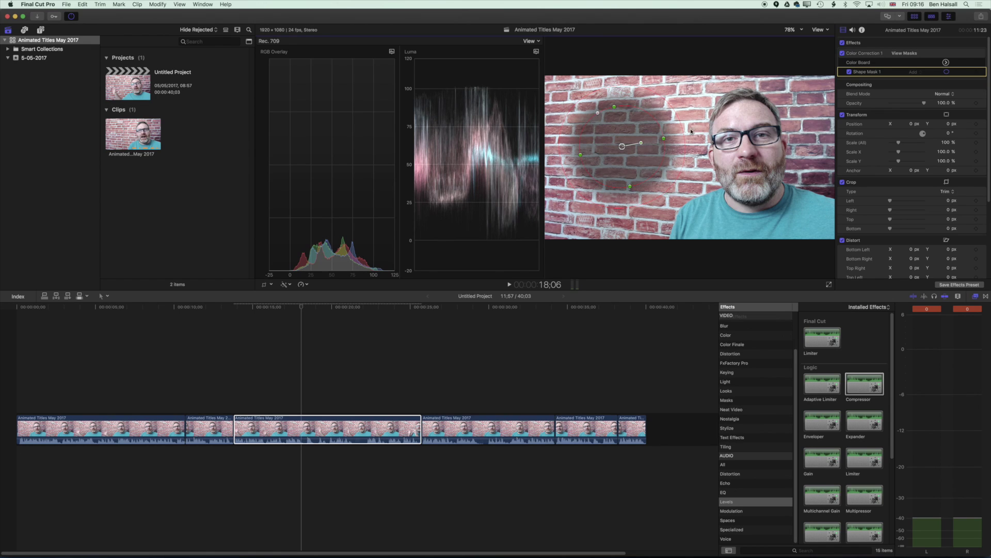
{"action": "left_click_drag", "start_coordinate": [685, 133], "coordinate": [660, 137]}
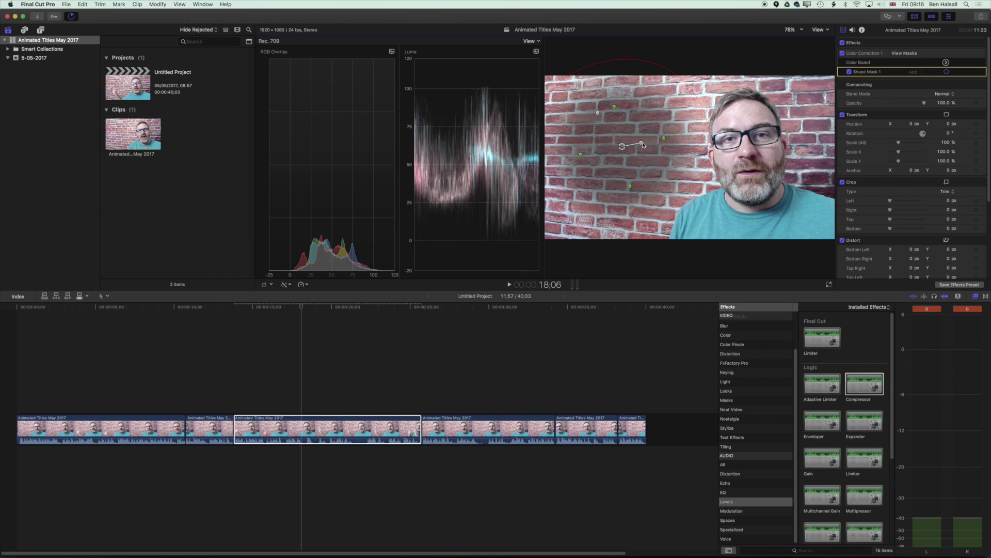
{"action": "left_click_drag", "start_coordinate": [643, 145], "coordinate": [644, 148]}
{"action": "left_click_drag", "start_coordinate": [624, 188], "coordinate": [628, 251]}
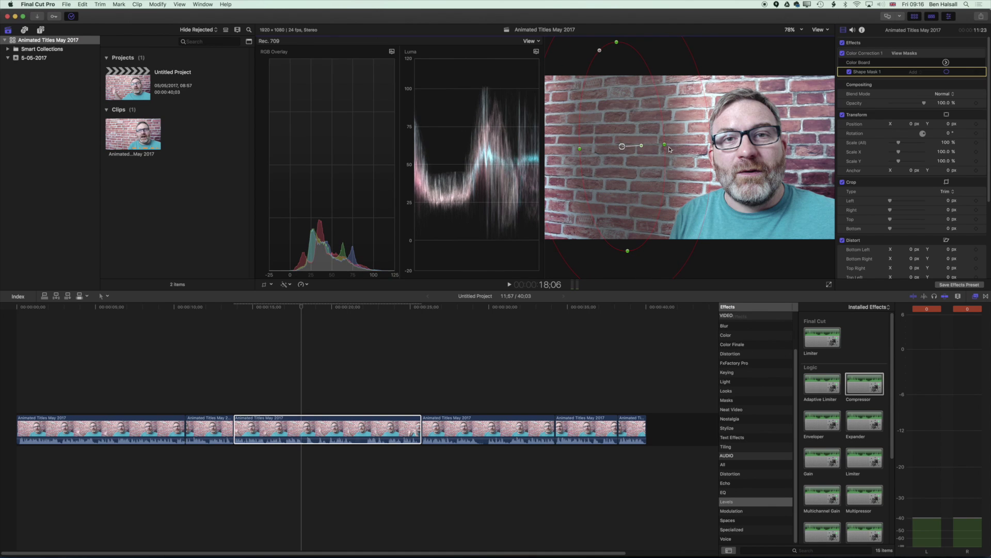
{"action": "left_click_drag", "start_coordinate": [665, 146], "coordinate": [698, 148]}
{"action": "left_click_drag", "start_coordinate": [622, 146], "coordinate": [661, 167]}
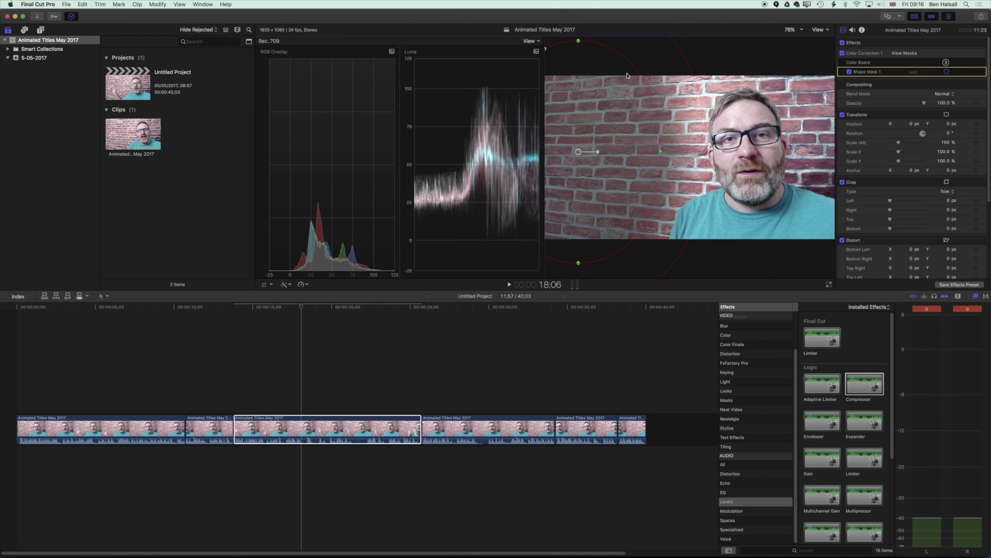
{"action": "left_click_drag", "start_coordinate": [599, 153], "coordinate": [606, 154]}
{"action": "left_click_drag", "start_coordinate": [646, 121], "coordinate": [644, 121]}
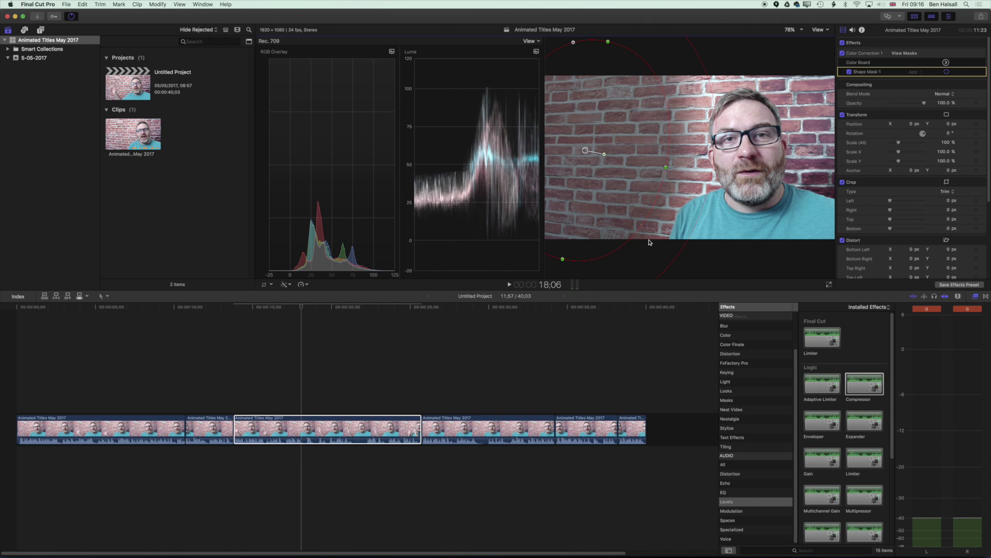
Adjust the saturation inside the mask to global 10%, shadows -18%, midtones -18% and highlights -12%.
{"action": "mouse_move", "coordinate": [873, 57]}
{"action": "left_click", "coordinate": [946, 63]}
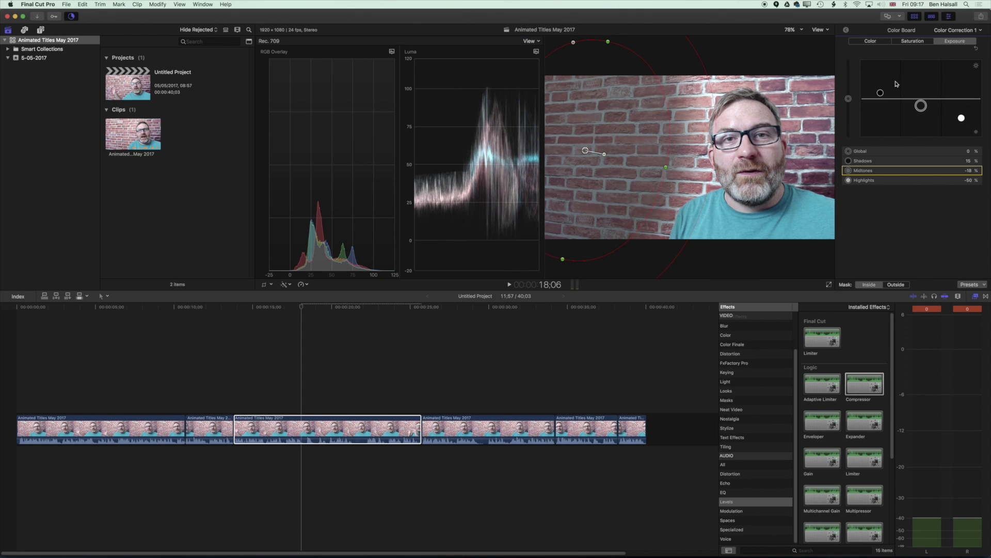
{"action": "left_click", "coordinate": [914, 41]}
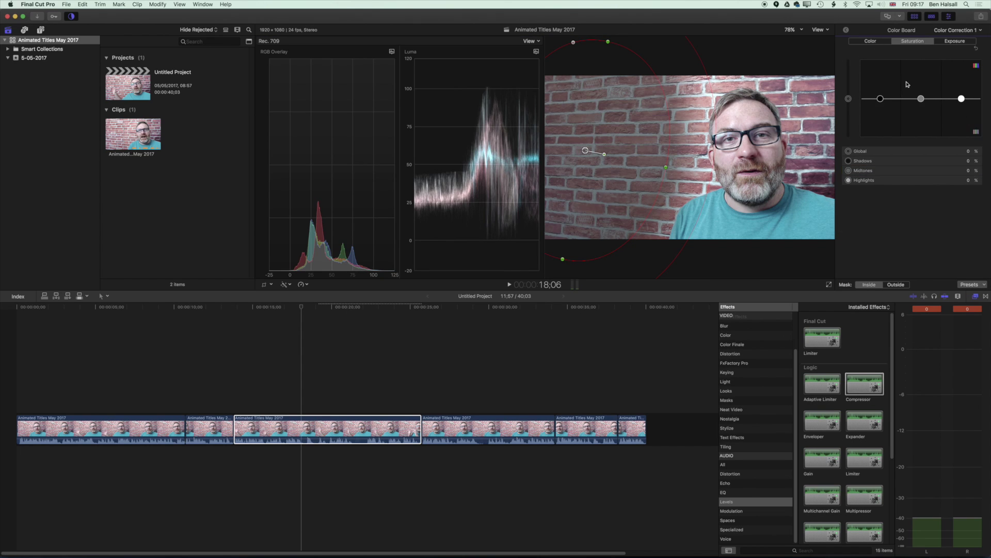
{"action": "left_click_drag", "start_coordinate": [923, 114], "coordinate": [922, 99]}
{"action": "left_click_drag", "start_coordinate": [848, 100], "coordinate": [961, 103]}
{"action": "left_click_drag", "start_coordinate": [849, 102], "coordinate": [850, 104]}
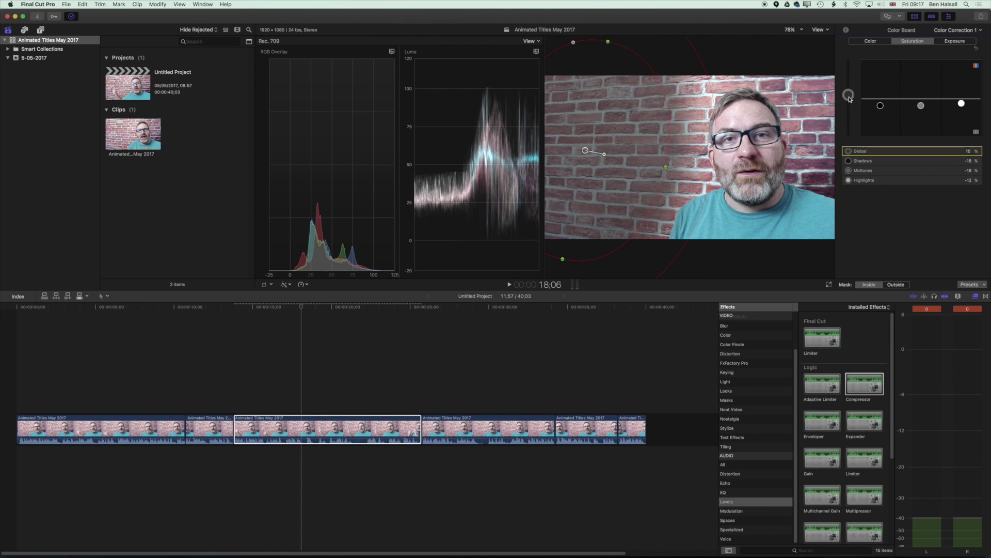
Tint the masked wall yellow with the global color control at about 61° and 18%, and hide the mask outline.
{"action": "left_click", "coordinate": [880, 42]}
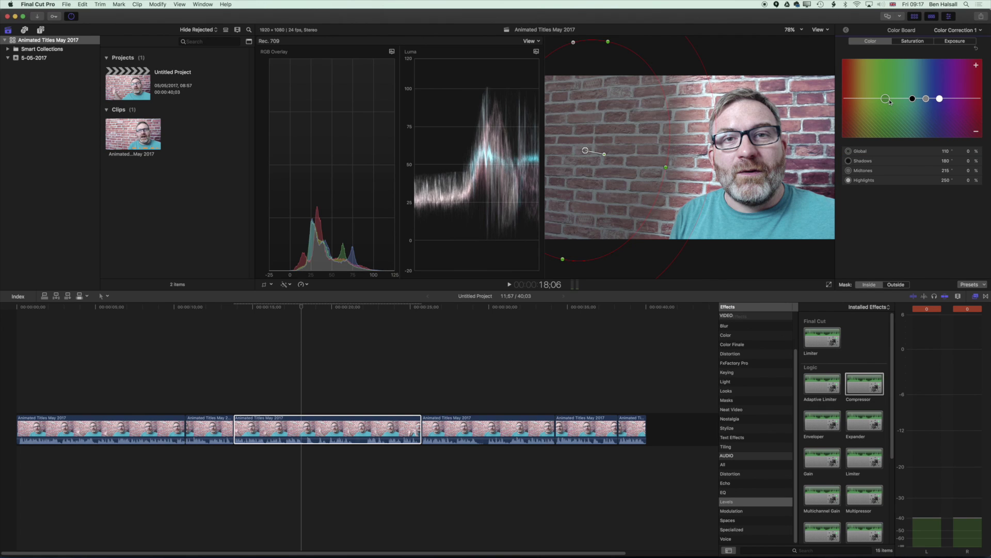
{"action": "left_click_drag", "start_coordinate": [887, 101], "coordinate": [867, 92]}
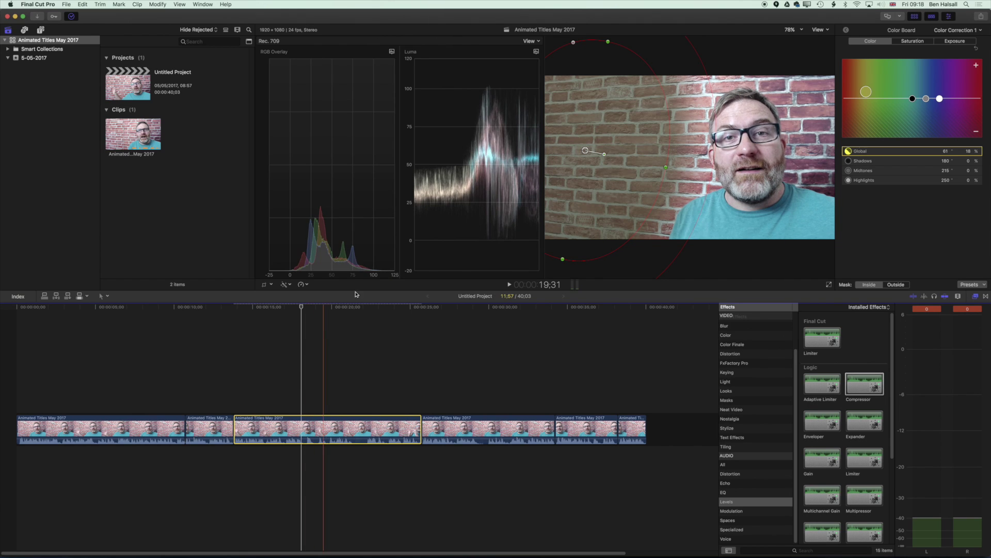
{"action": "left_click", "coordinate": [845, 31]}
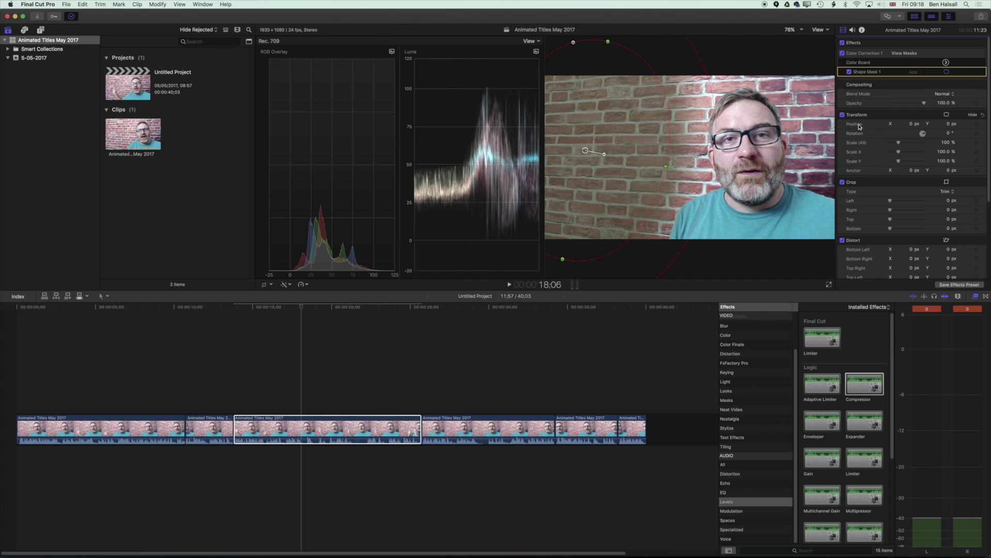
{"action": "left_click", "coordinate": [878, 55]}
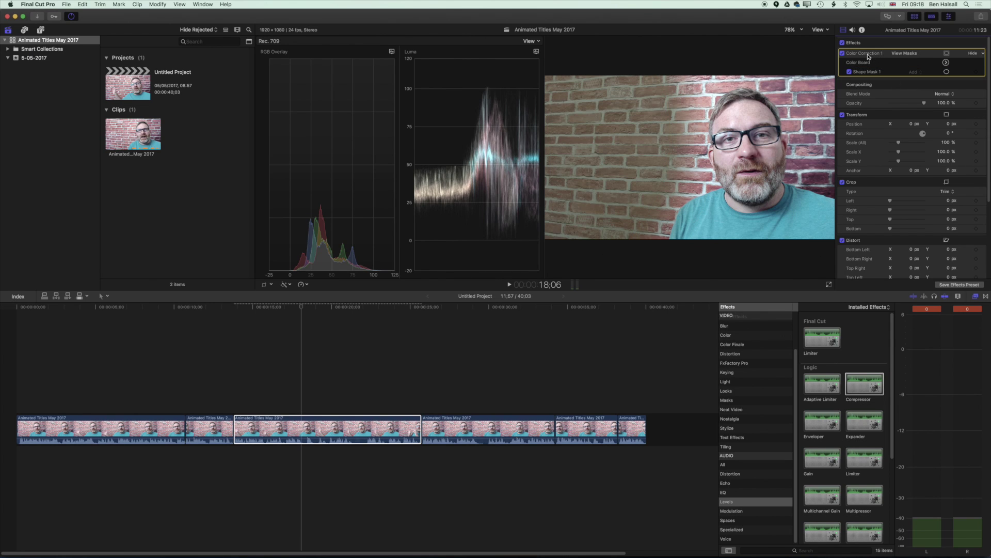
{"action": "left_click", "coordinate": [297, 307]}
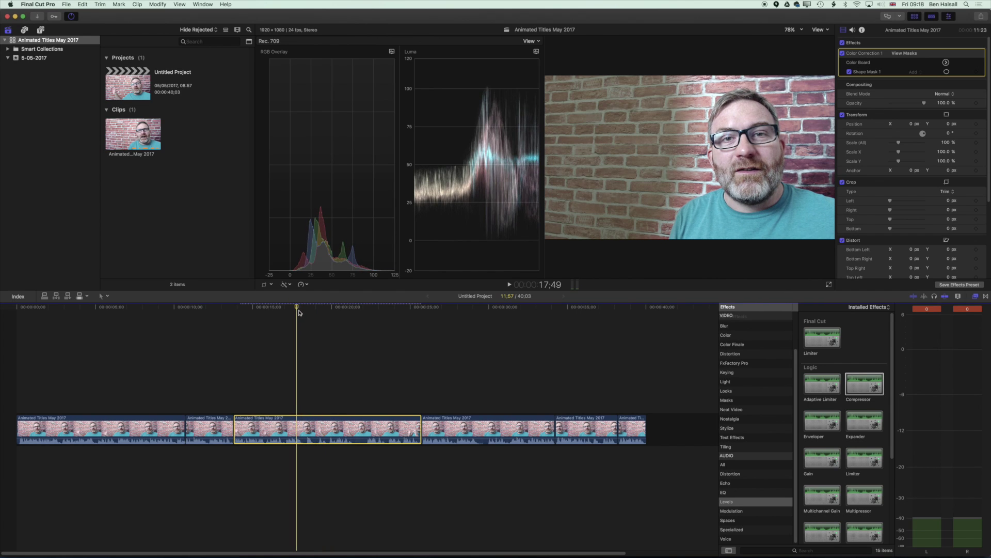
Search all installed titles for "bas".
{"action": "left_click", "coordinate": [41, 30]}
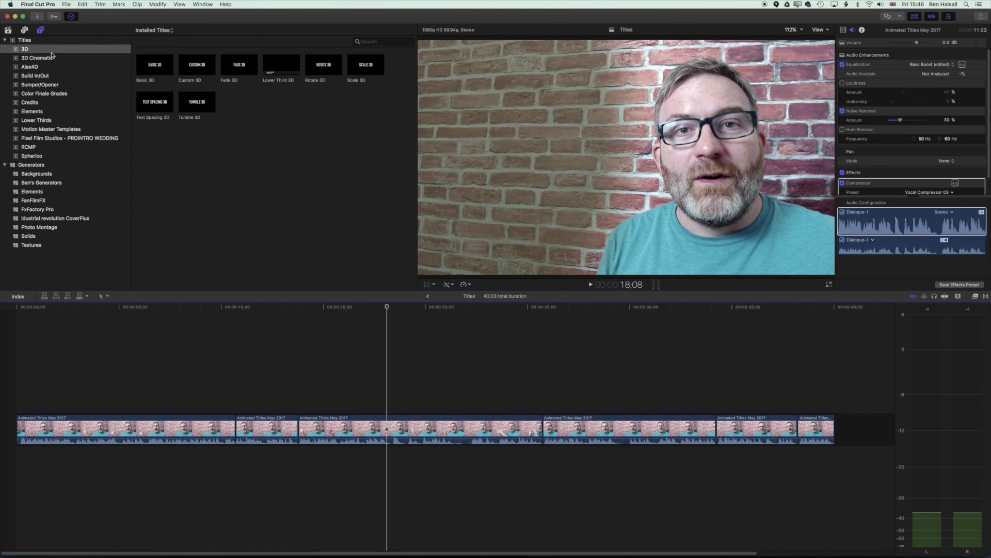
{"action": "left_click", "coordinate": [26, 41]}
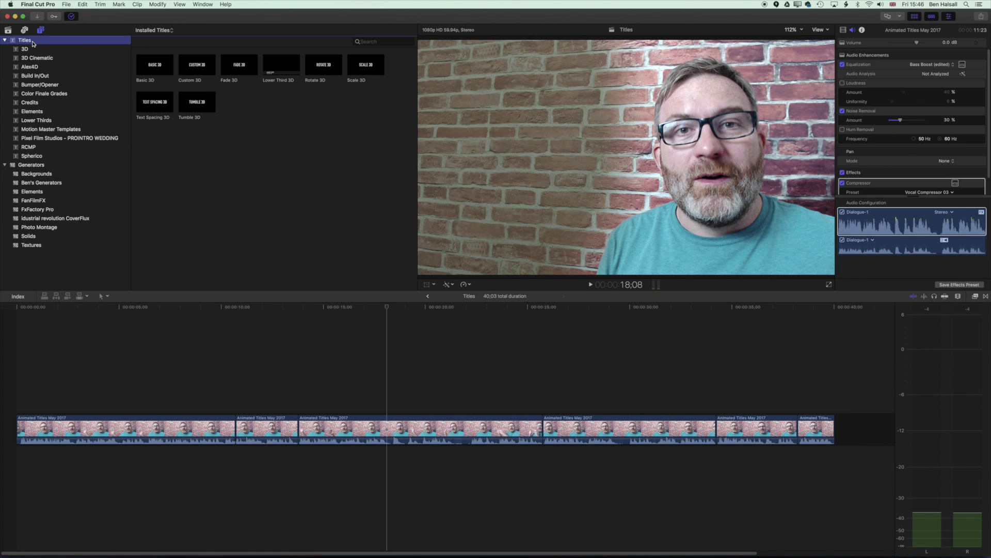
{"action": "left_click", "coordinate": [372, 42]}
{"action": "type", "text": "bas"}
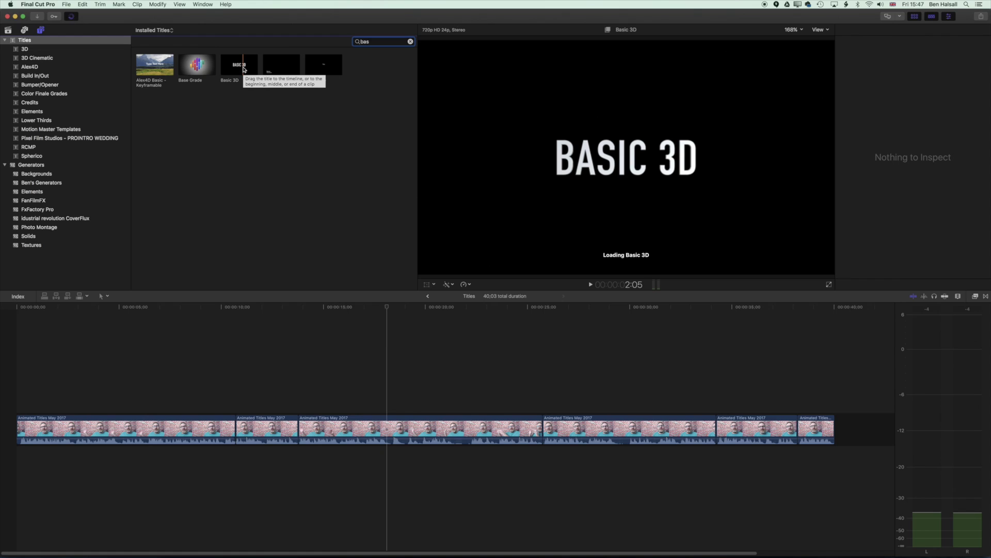
Add the Basic Title above the third clip and move its text onto the upper part of the darkened wall.
{"action": "left_click", "coordinate": [323, 71]}
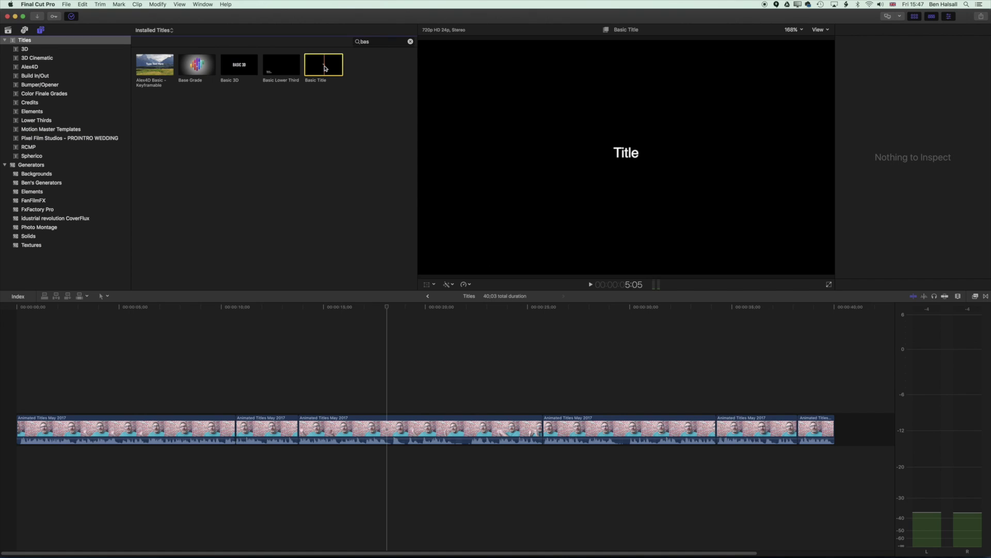
{"action": "left_click_drag", "start_coordinate": [323, 70], "coordinate": [357, 406]}
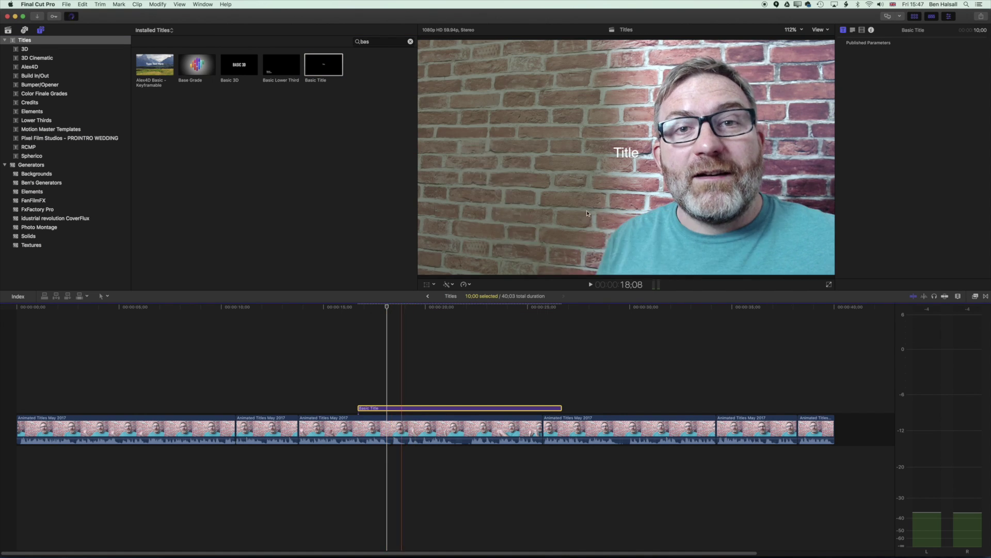
{"action": "double_click", "coordinate": [630, 154]}
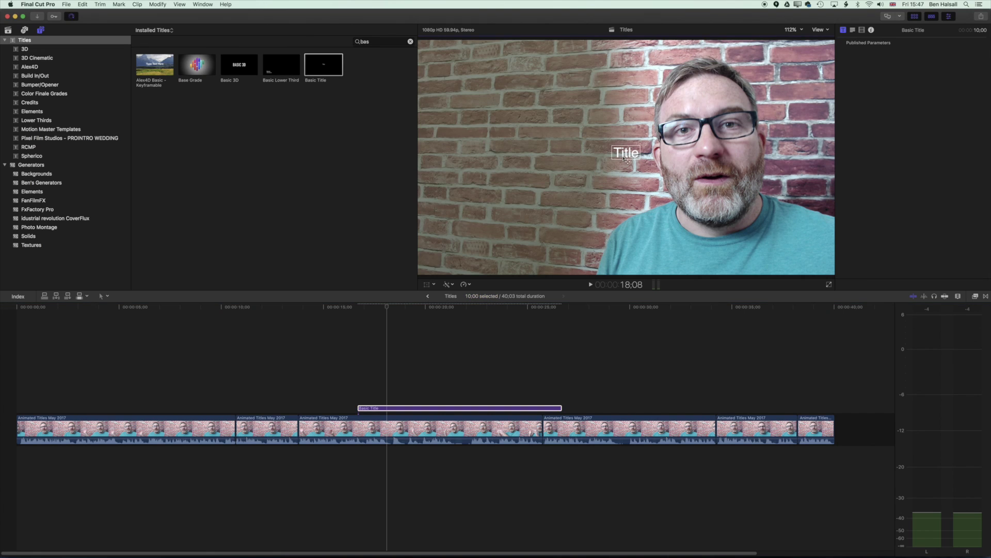
{"action": "left_click", "coordinate": [889, 145]}
{"action": "left_click_drag", "start_coordinate": [640, 152], "coordinate": [455, 82]}
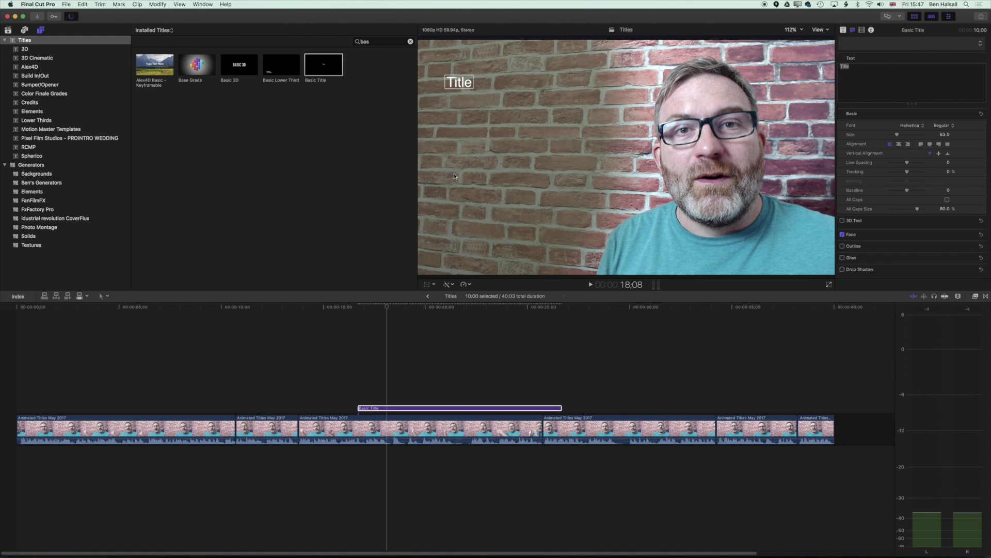
Compare the third clip with and without Color Correction 1 by switching the correction off and on.
{"action": "left_click", "coordinate": [359, 390]}
{"action": "left_click", "coordinate": [388, 425]}
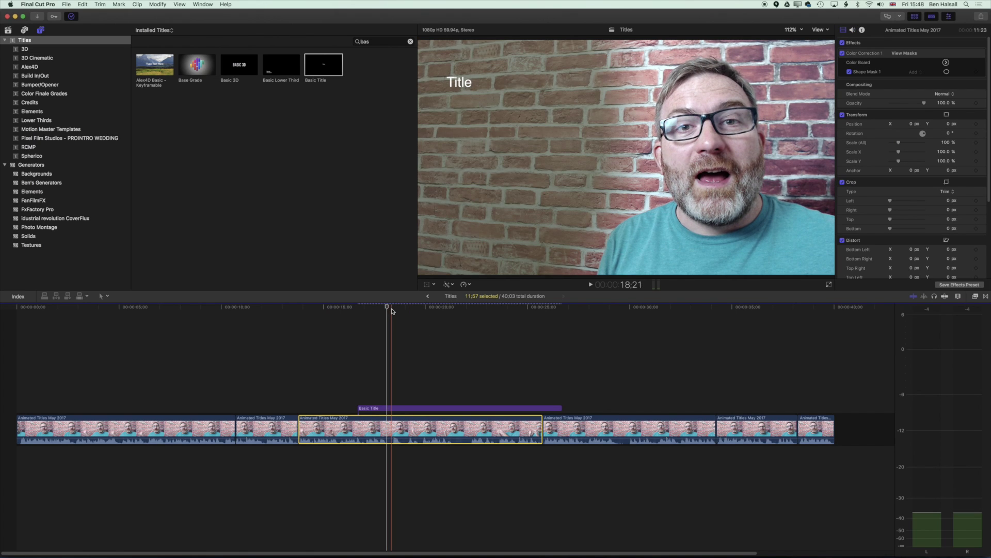
{"action": "left_click", "coordinate": [843, 53]}
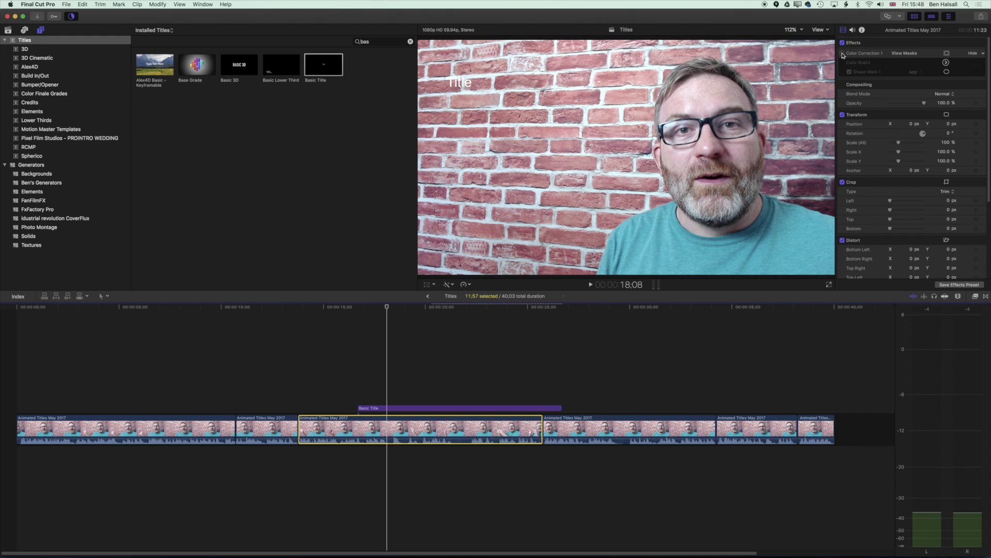
{"action": "left_click", "coordinate": [843, 53]}
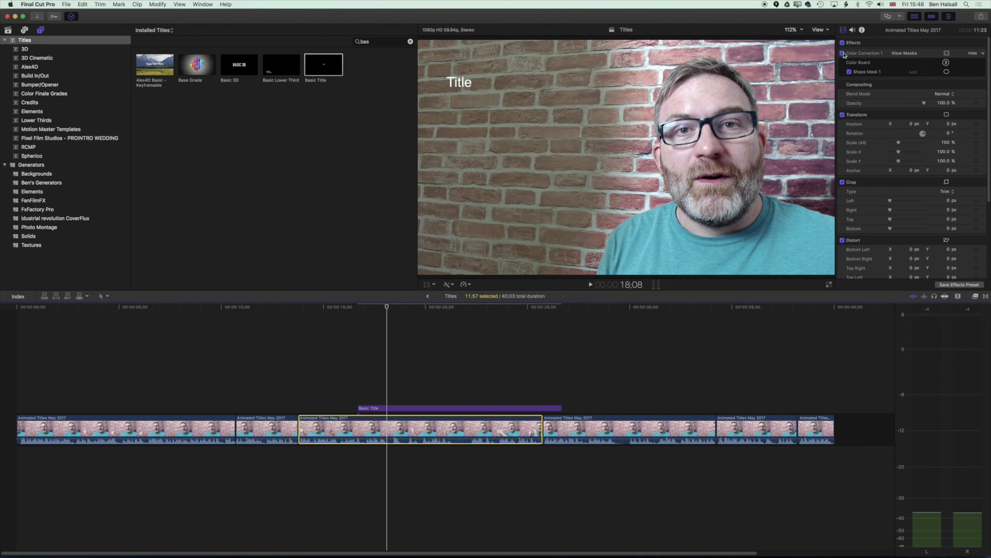
{"action": "left_click", "coordinate": [843, 53]}
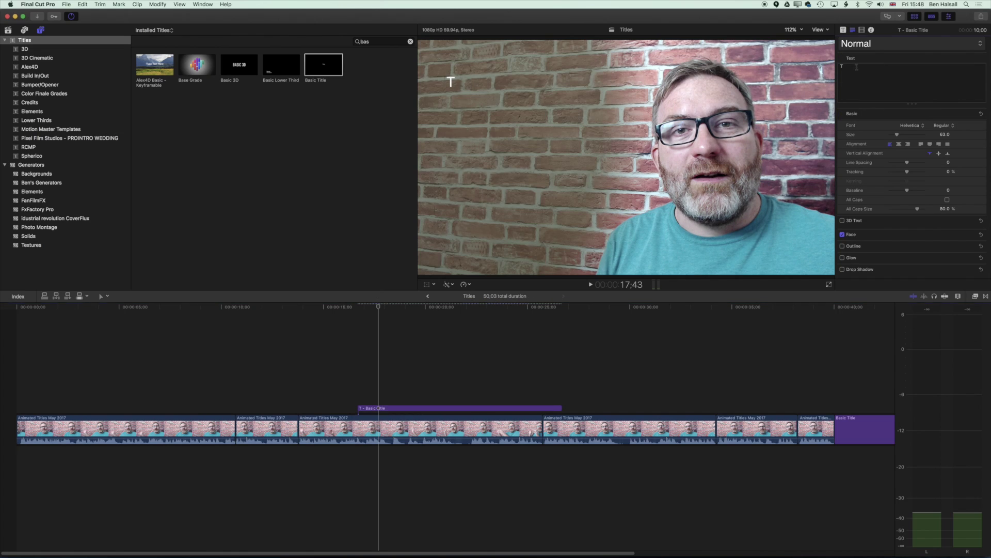
Set the title text to "Type tip: How to overlay type onto a busy background using smart colour adjustments." with line spacing 20 and size 82.
{"action": "type", "text": "ype tip: How to overlay type onto a busy background using smart colour adjustments."}
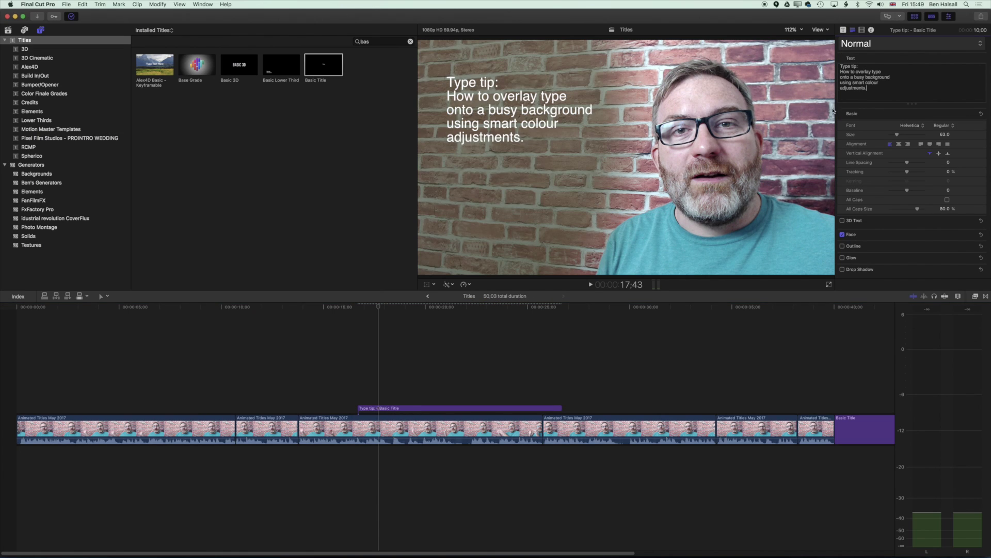
{"action": "key", "text": "super+a"}
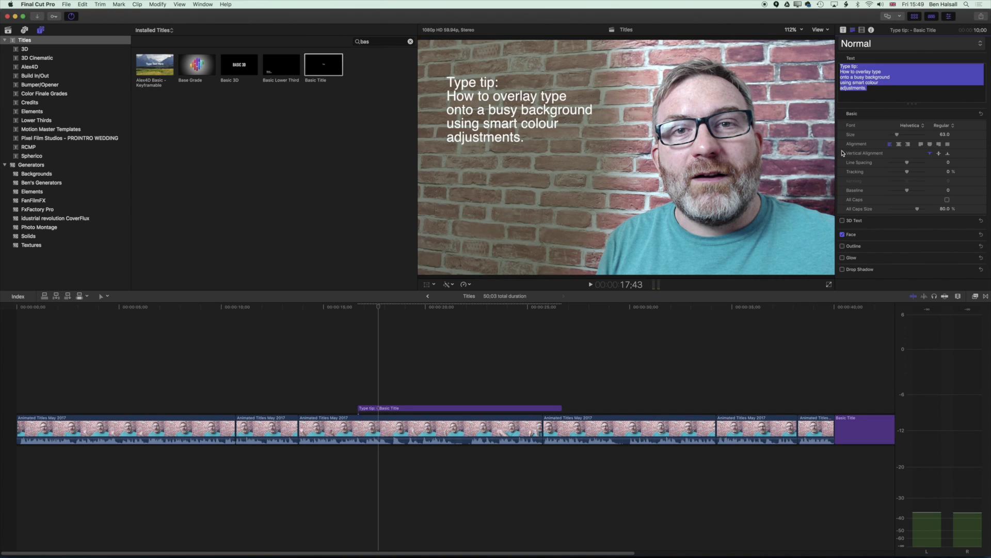
{"action": "left_click_drag", "start_coordinate": [909, 164], "coordinate": [899, 136]}
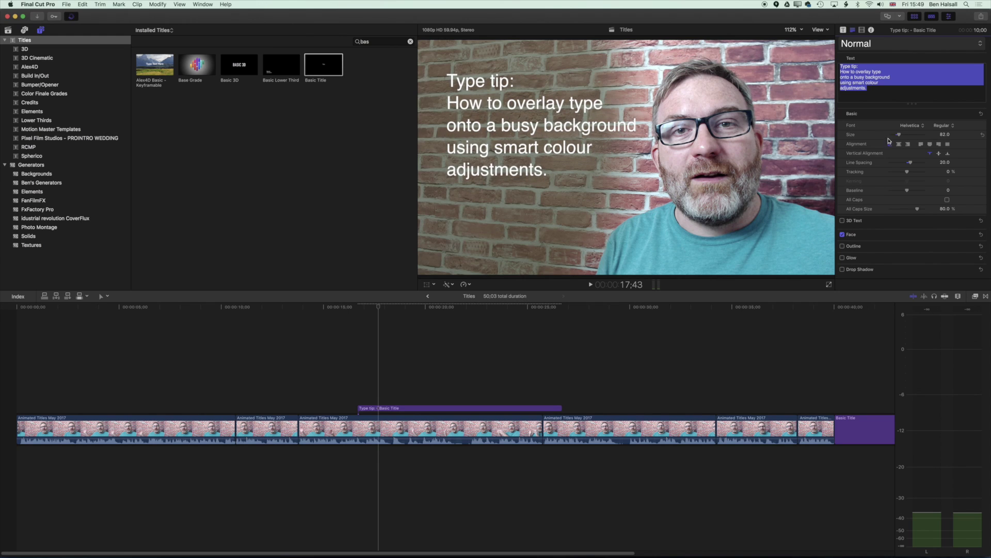
Rebreak the title's later lines as "onto a busy", "background using", "smart colour" and "adjustments.".
{"action": "left_click", "coordinate": [885, 77]}
{"action": "left_click", "coordinate": [866, 77]}
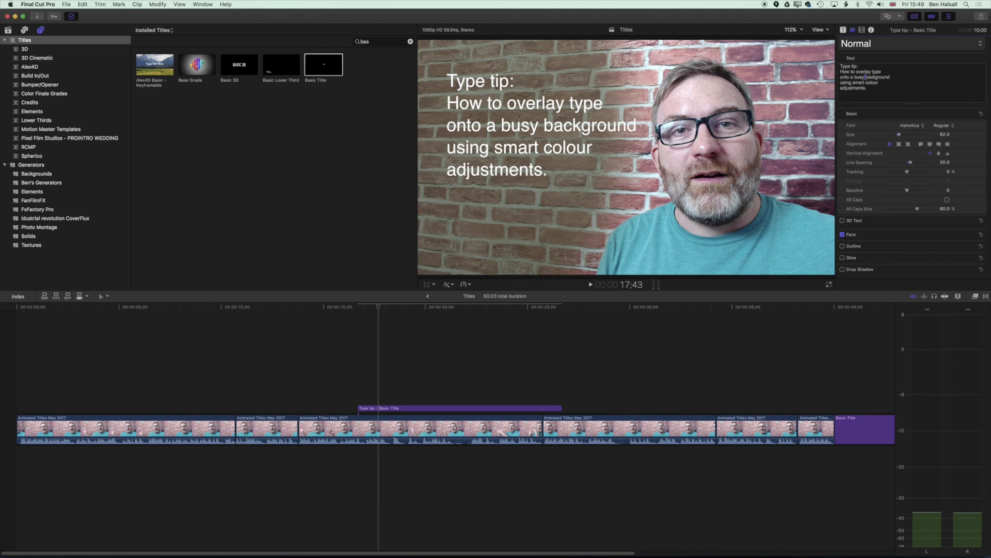
{"action": "key", "text": "BackSpace"}
{"action": "key", "text": "Return"}
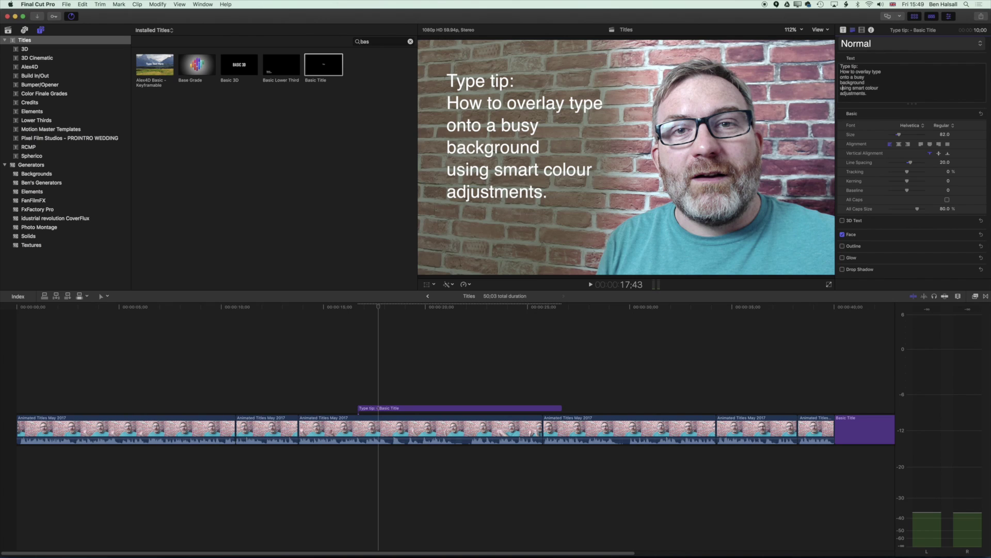
{"action": "key", "text": "BackSpace"}
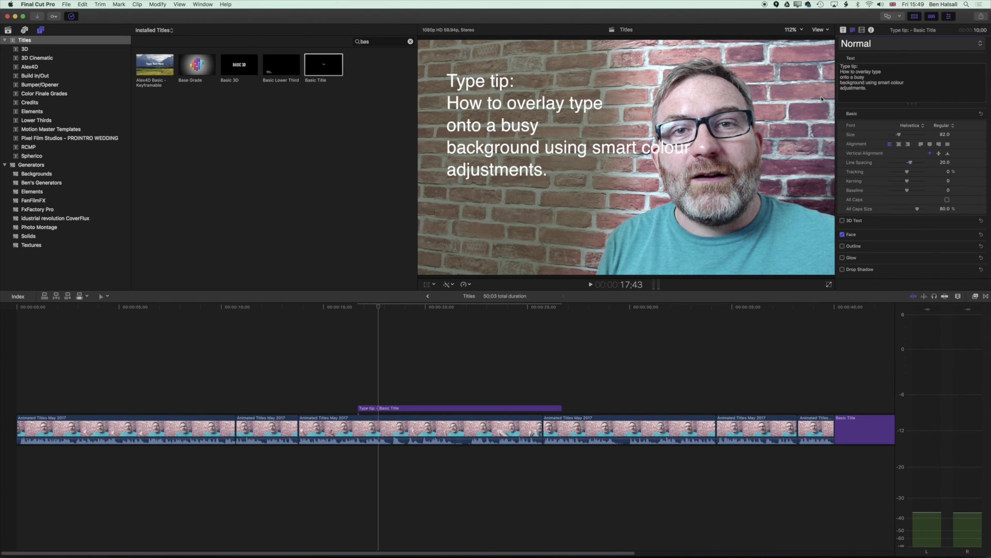
{"action": "key", "text": "BackSpace"}
{"action": "key", "text": "Return"}
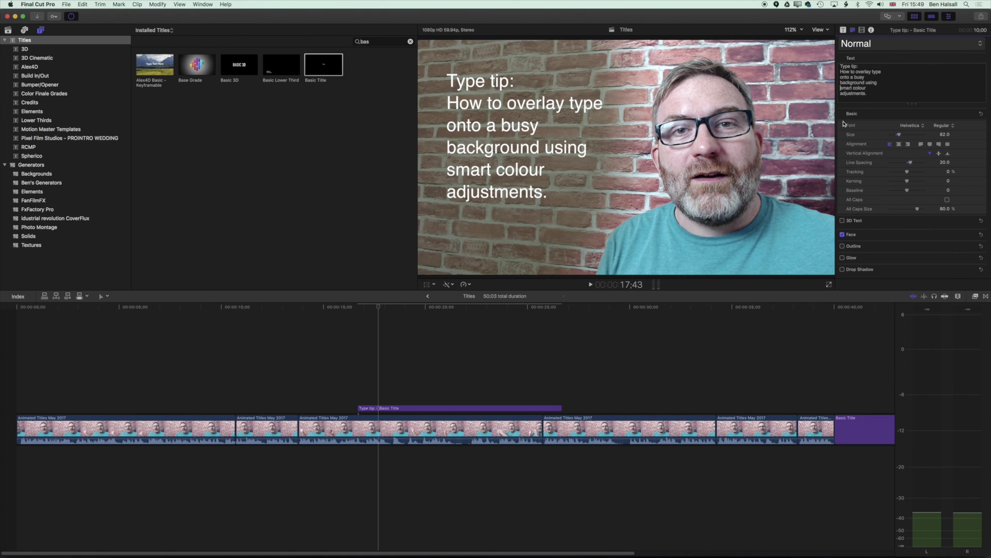
Set the whole title text to Helvetica Bold.
{"action": "key", "text": "super+a"}
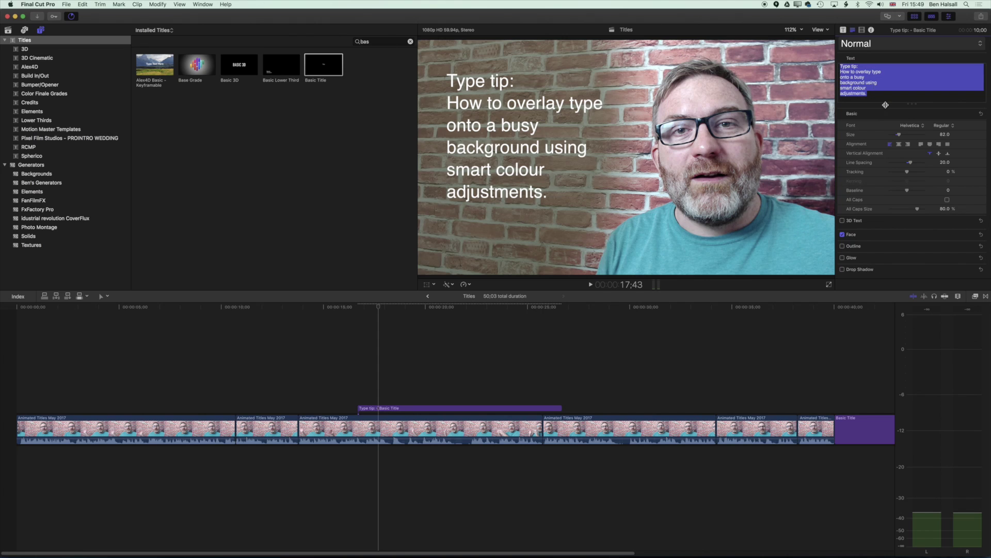
{"action": "left_click", "coordinate": [947, 127]}
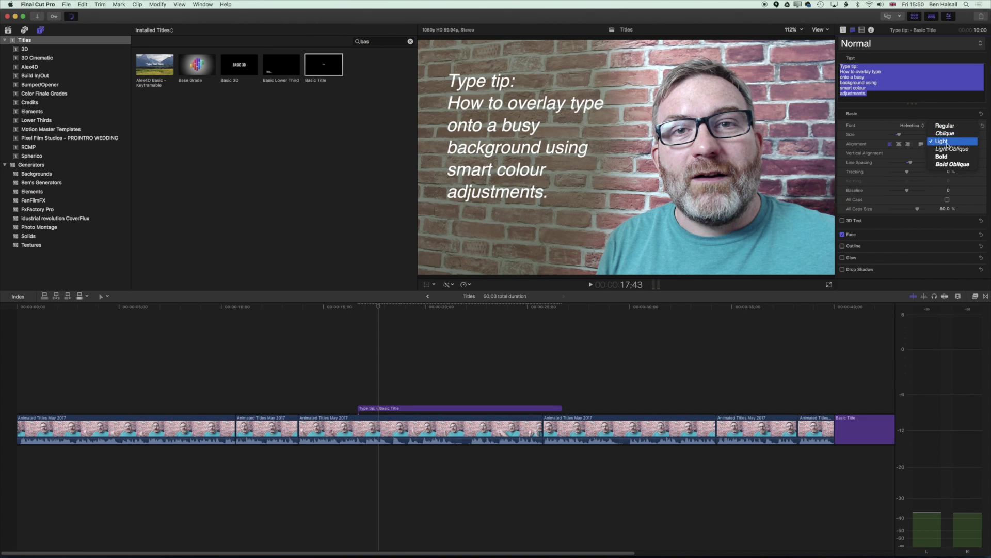
{"action": "left_click", "coordinate": [941, 156]}
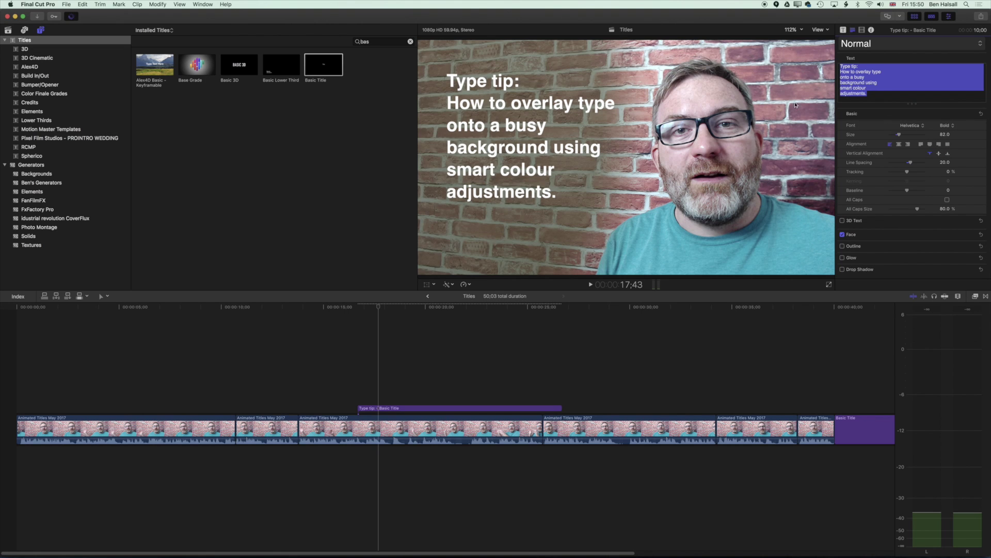
Shift the title text slightly towards the frame's outer edge and down, and set its line spacing to 29.
{"action": "left_click", "coordinate": [471, 112]}
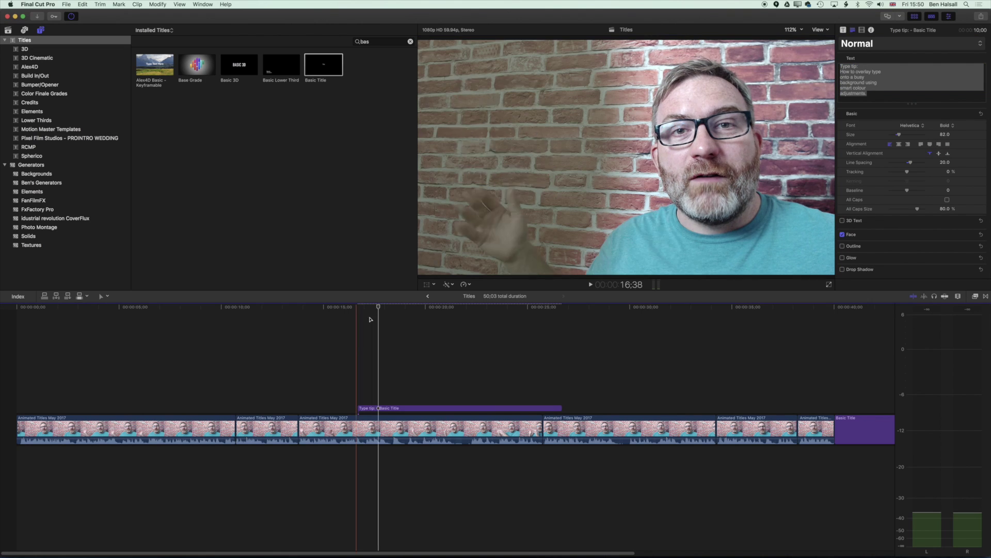
{"action": "left_click", "coordinate": [382, 408]}
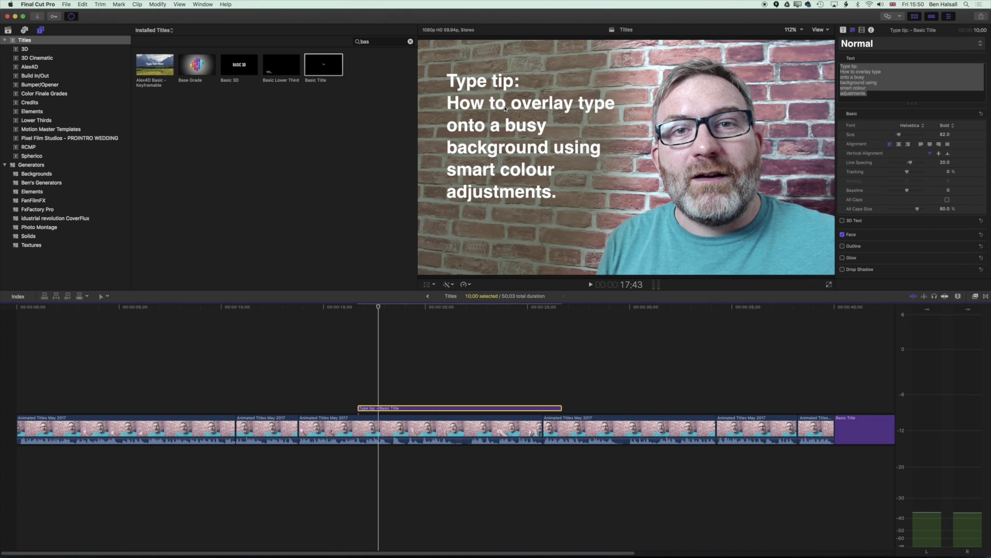
{"action": "left_click_drag", "start_coordinate": [469, 88], "coordinate": [457, 91]}
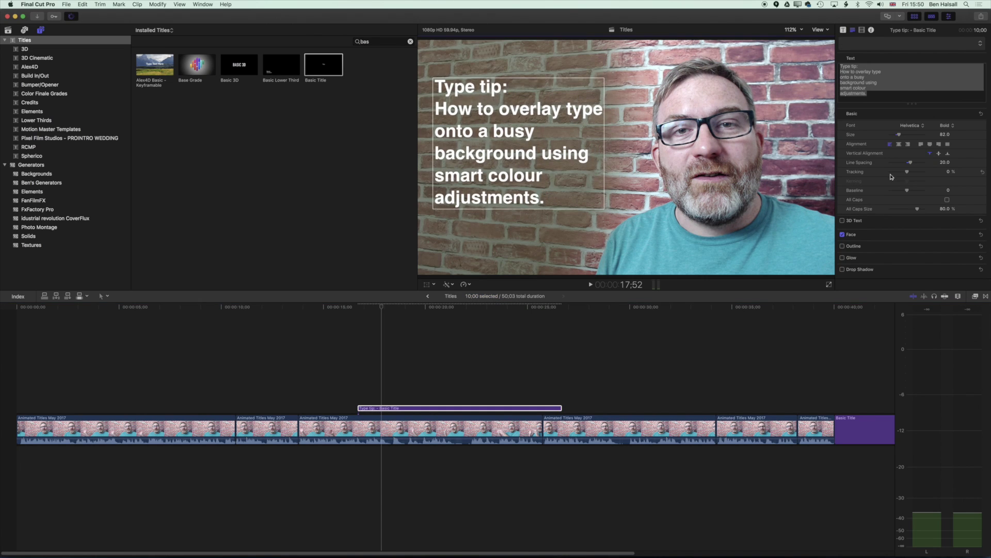
{"action": "left_click_drag", "start_coordinate": [912, 164], "coordinate": [915, 163]}
Brighten the masked wall in the third clip by setting Color Correction 1's midtones exposure to 42%.
{"action": "left_click", "coordinate": [383, 305]}
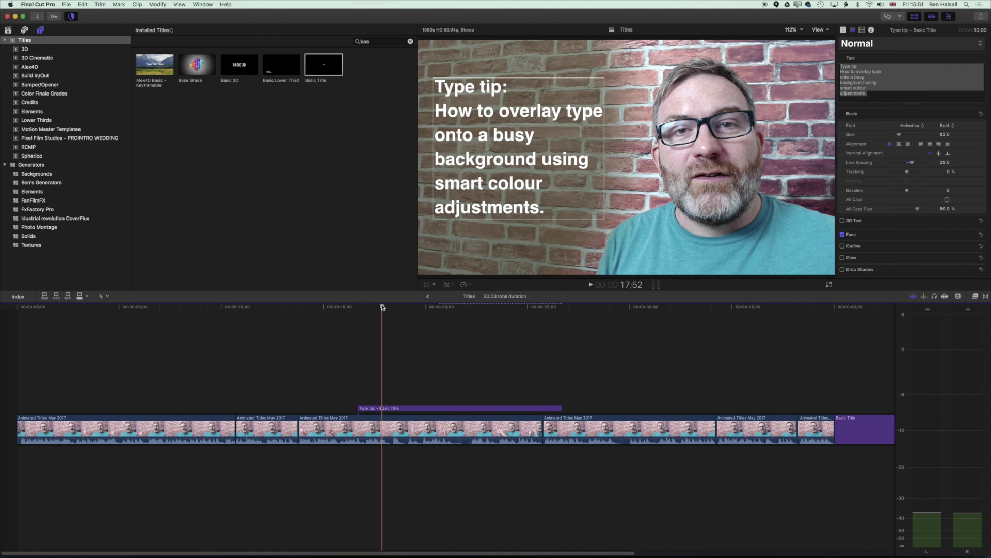
{"action": "left_click", "coordinate": [383, 423]}
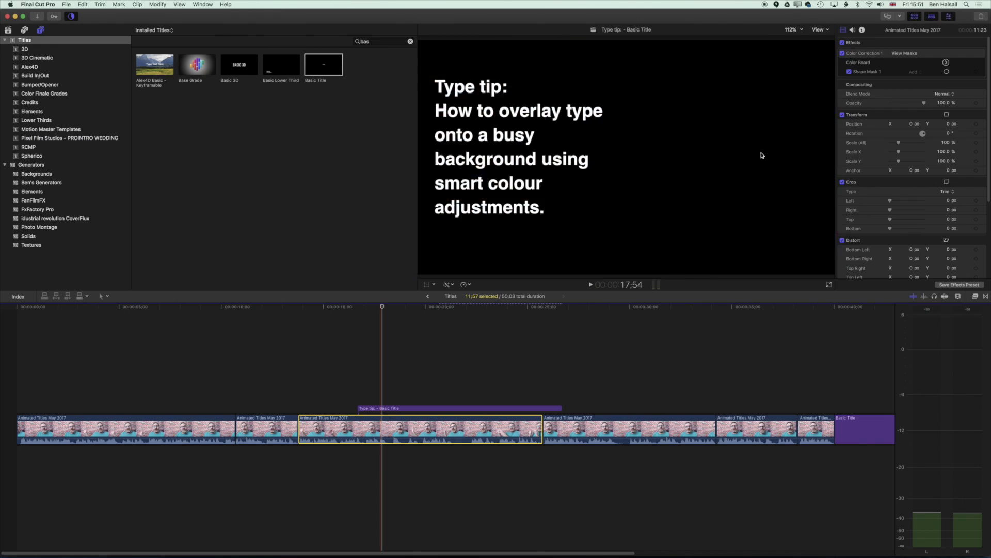
{"action": "left_click", "coordinate": [947, 63]}
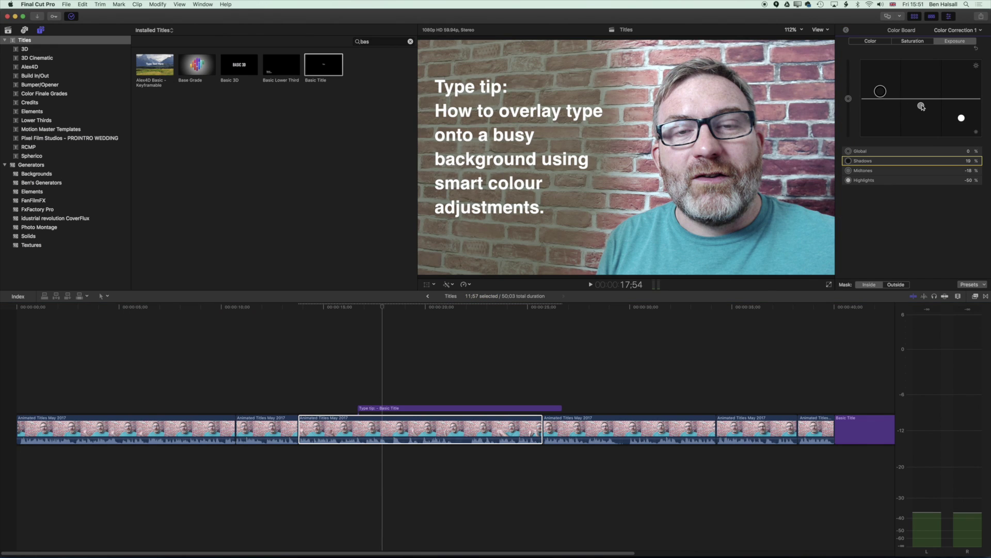
{"action": "left_click_drag", "start_coordinate": [922, 107], "coordinate": [926, 85]}
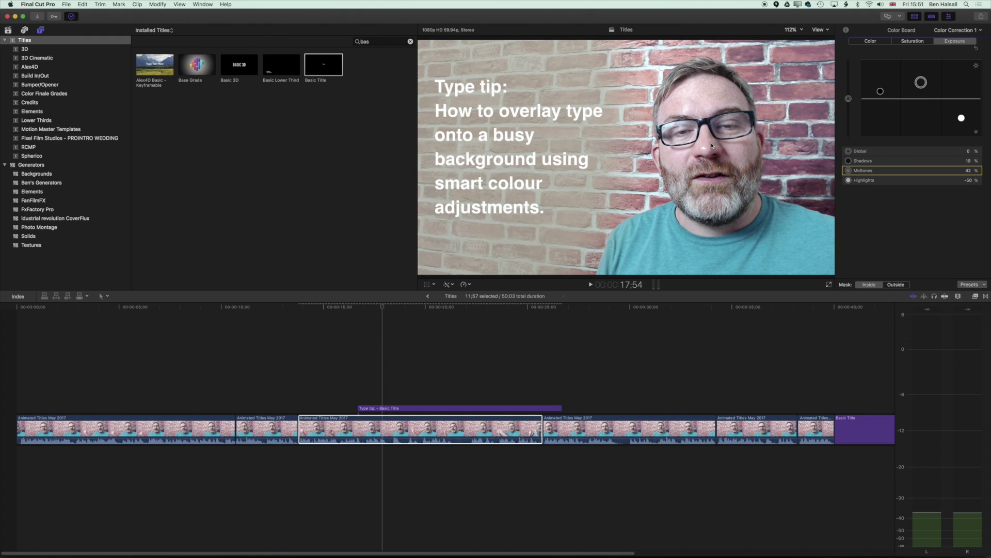
Change the title text's face color to black.
{"action": "left_click", "coordinate": [391, 408]}
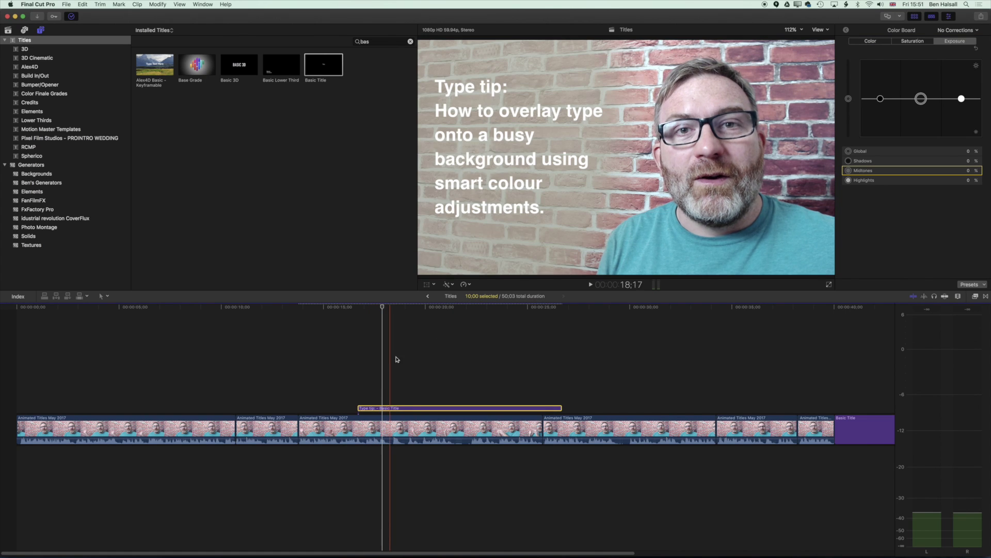
{"action": "left_click", "coordinate": [845, 30]}
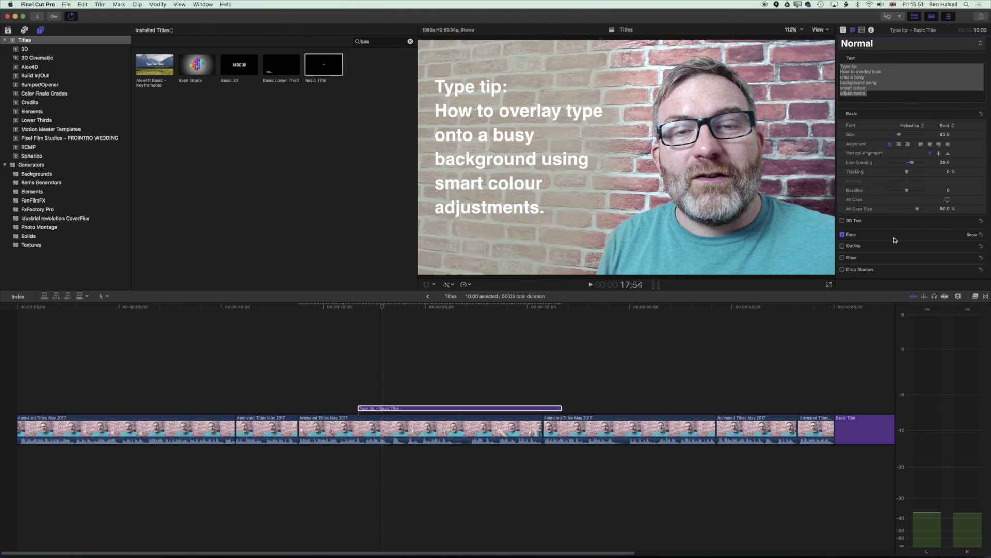
{"action": "left_click", "coordinate": [973, 236]}
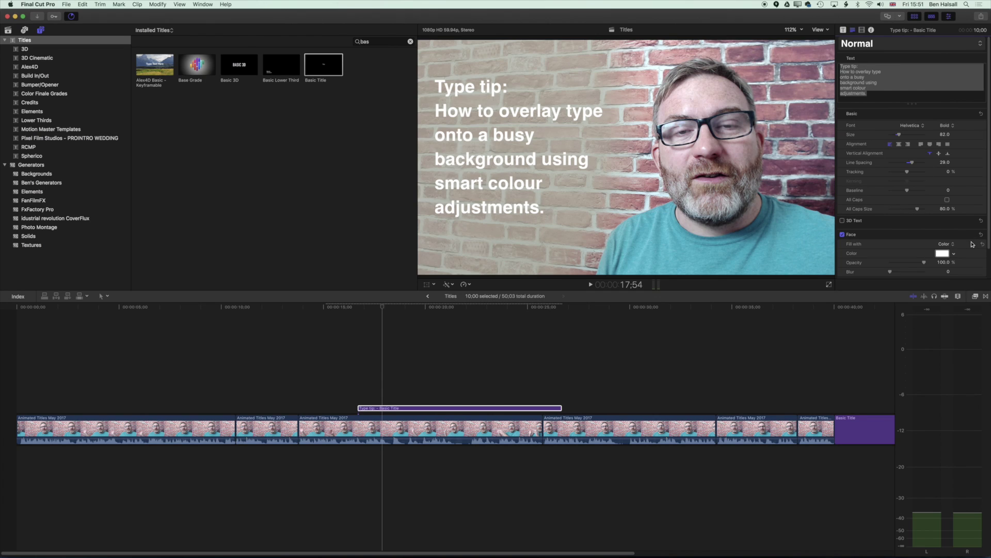
{"action": "left_click", "coordinate": [943, 254]}
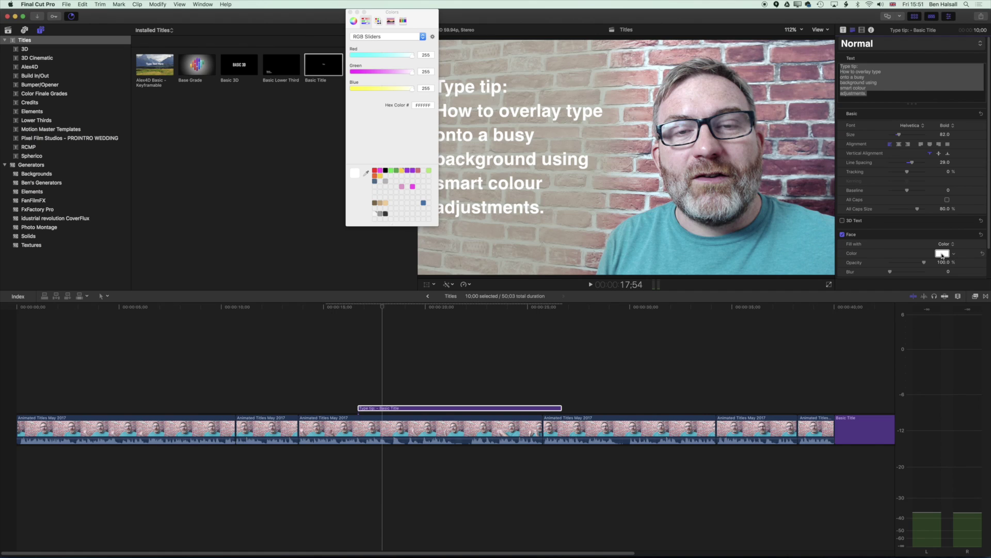
{"action": "left_click", "coordinate": [386, 171]}
{"action": "left_click", "coordinate": [523, 223]}
Clear the effects search and apply the Colorize effect from the Color category to the third clip.
{"action": "left_click", "coordinate": [383, 319]}
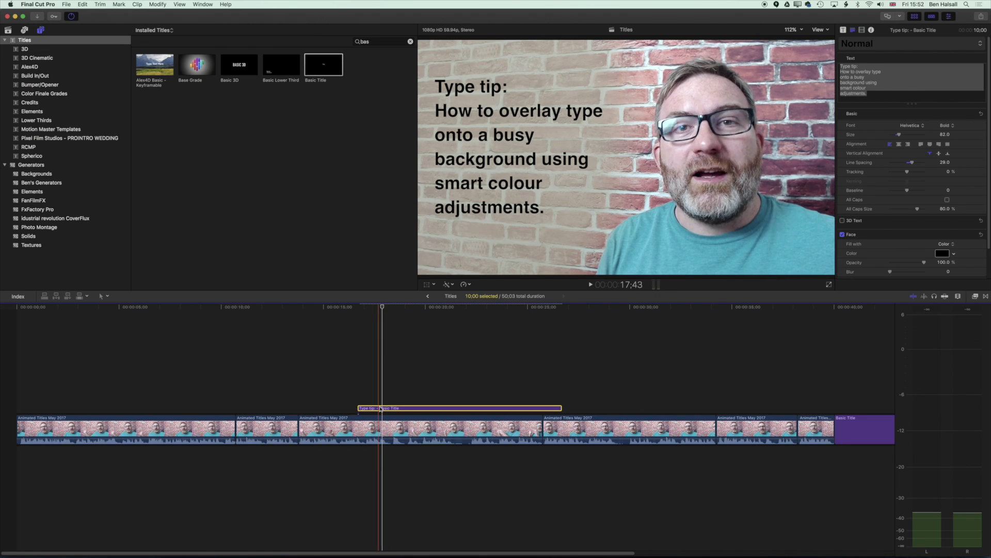
{"action": "left_click", "coordinate": [383, 423]}
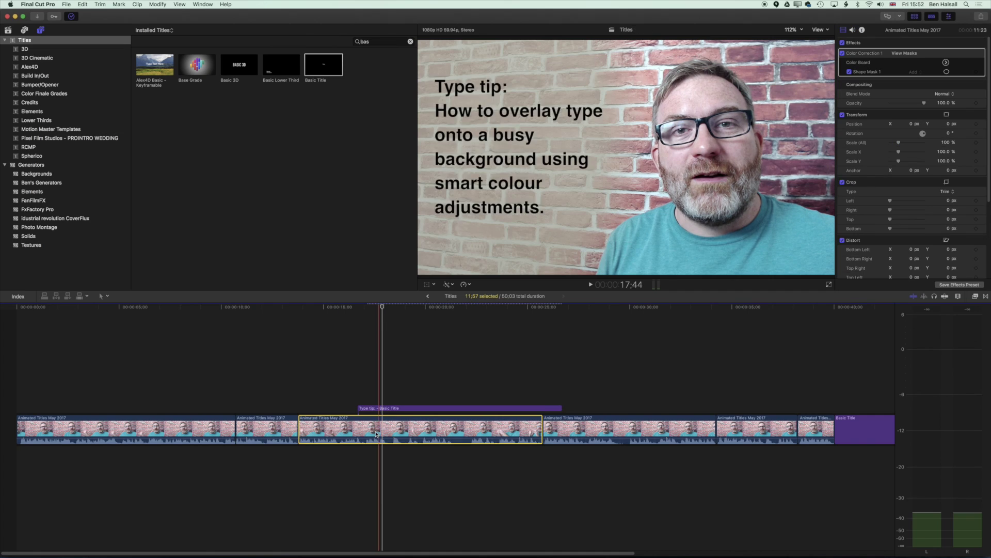
{"action": "left_click", "coordinate": [975, 296]}
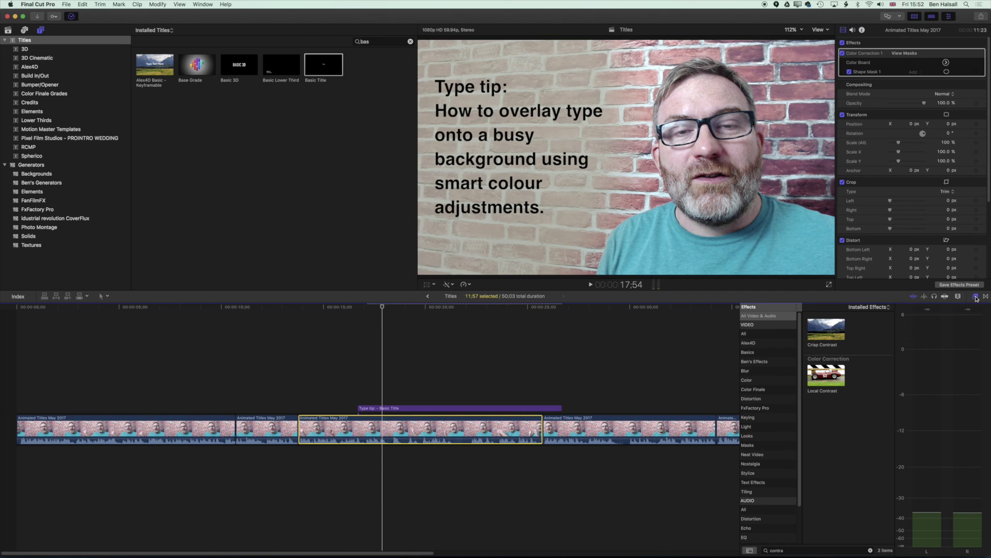
{"action": "left_click", "coordinate": [751, 381]}
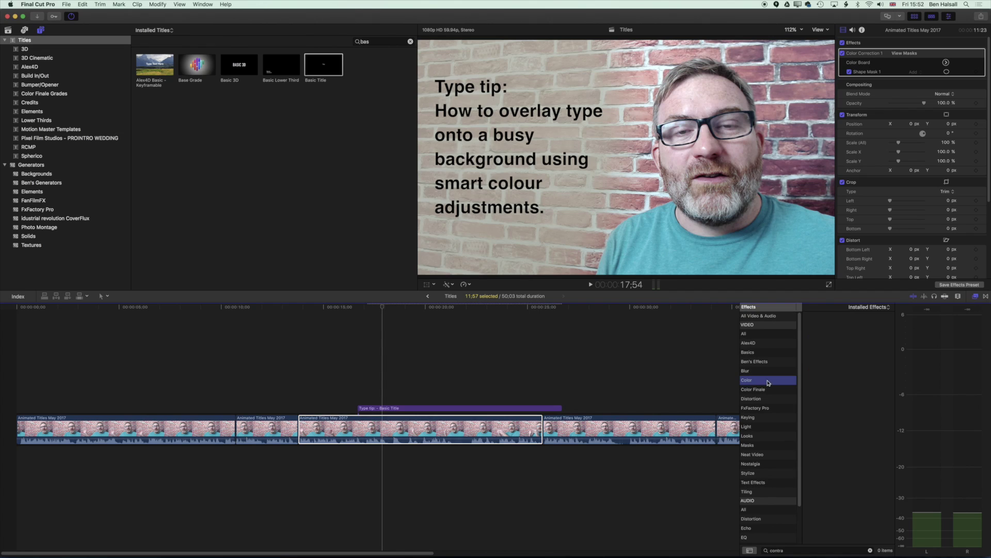
{"action": "left_click", "coordinate": [871, 550]}
{"action": "left_click_drag", "start_coordinate": [868, 369], "coordinate": [370, 430]}
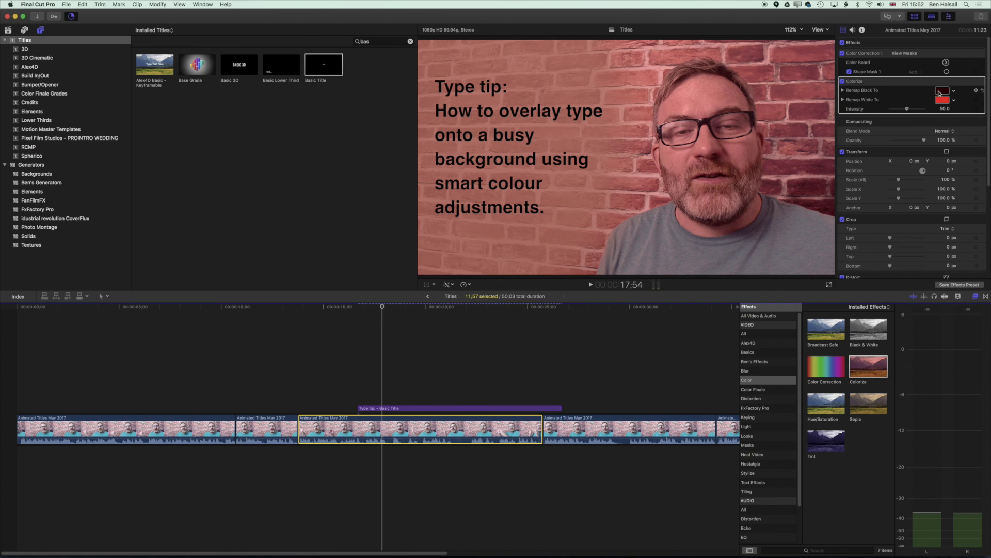
Set Colorize's Remap Black To color to magenta (FF00EC) and its Remap White To color to yellow (FFCD1E).
{"action": "left_click", "coordinate": [942, 92]}
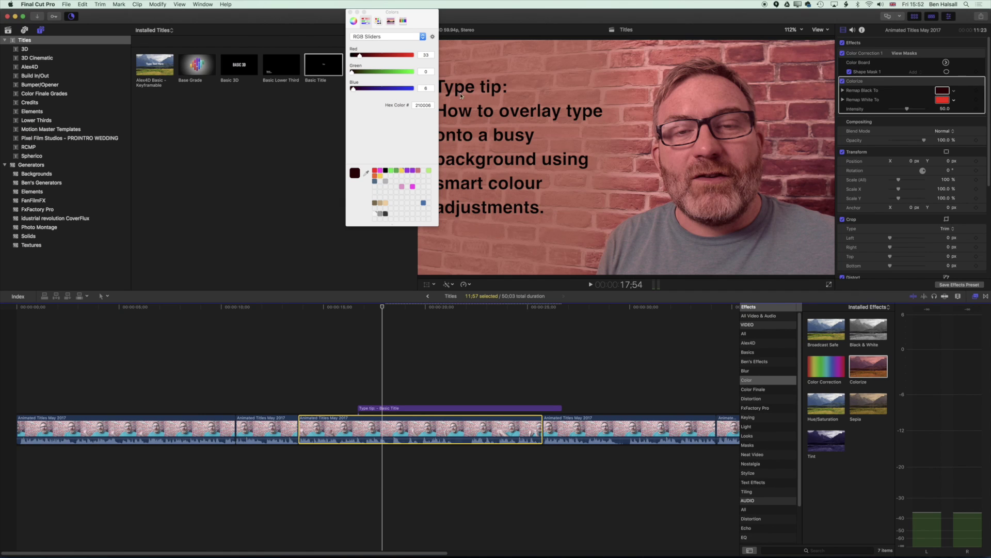
{"action": "left_click", "coordinate": [380, 171]}
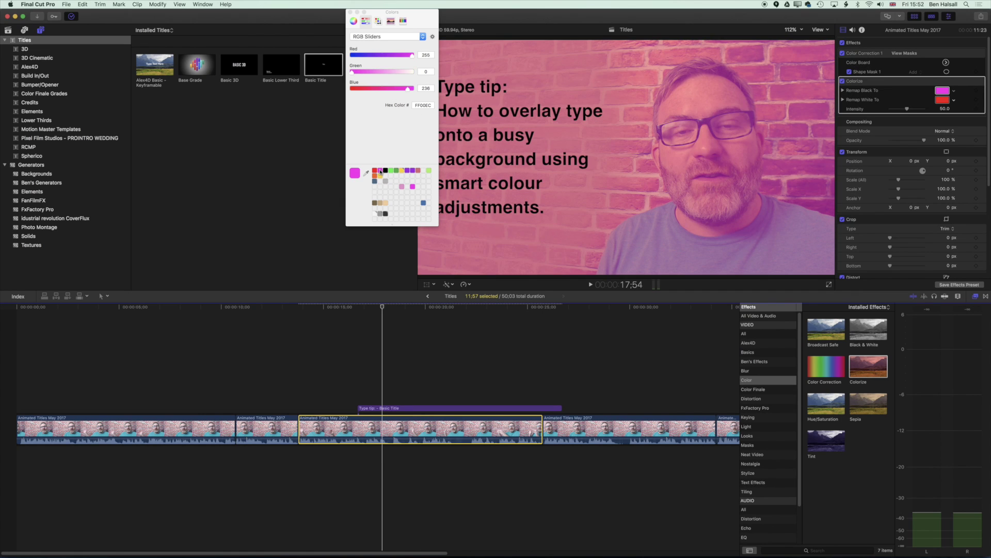
{"action": "left_click", "coordinate": [942, 99]}
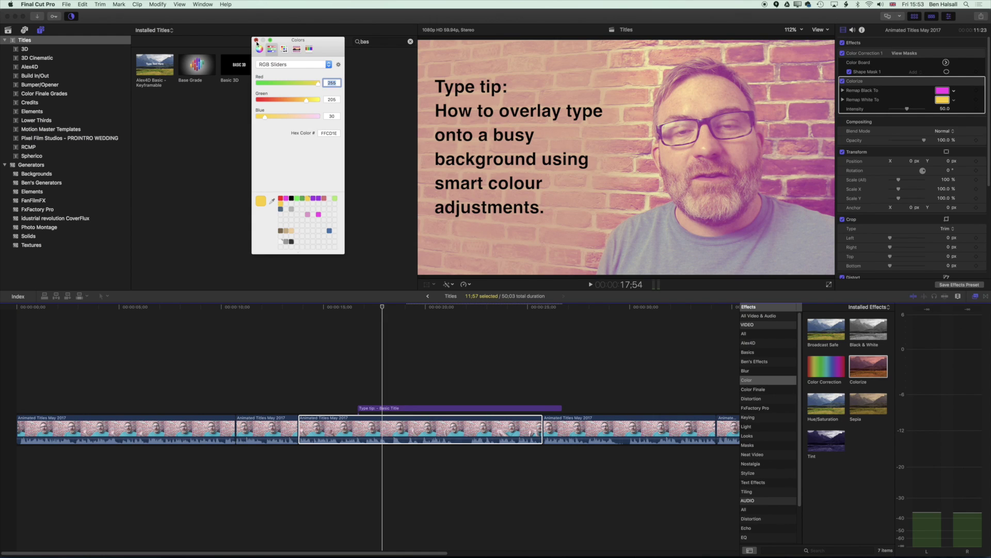
{"action": "left_click", "coordinate": [256, 40]}
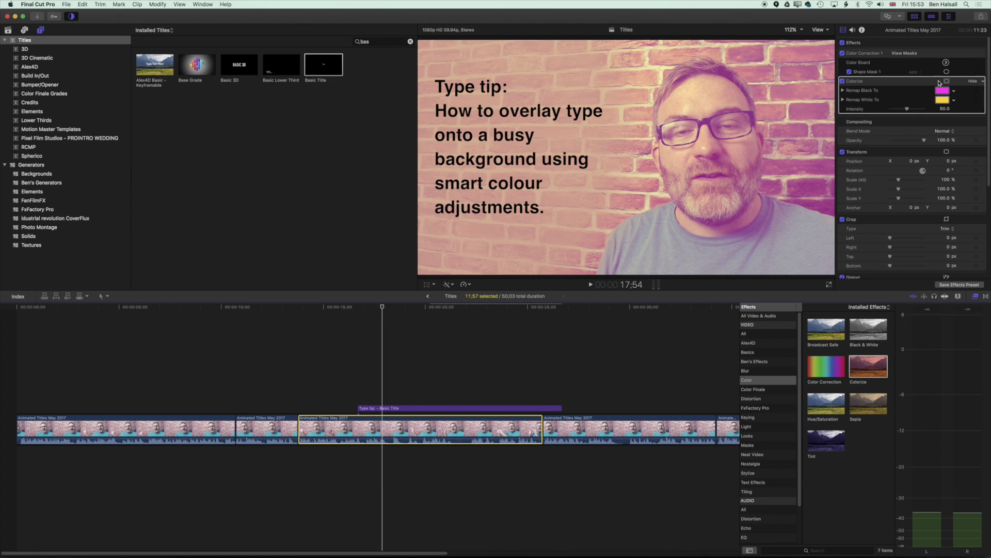
Add a shape mask to the Colorize effect, then move and enlarge it to cover the brick wall behind the title text.
{"action": "left_click", "coordinate": [946, 81]}
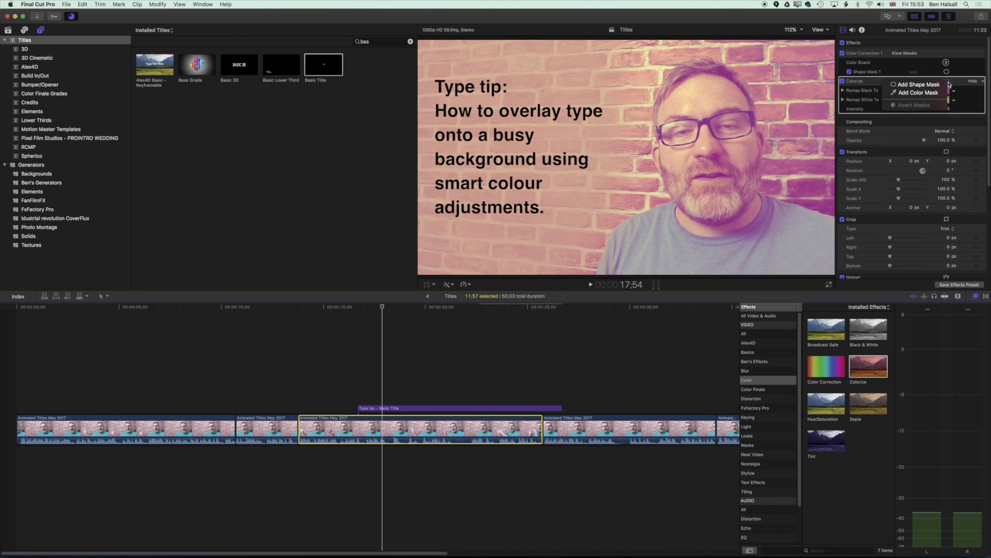
{"action": "left_click", "coordinate": [932, 86]}
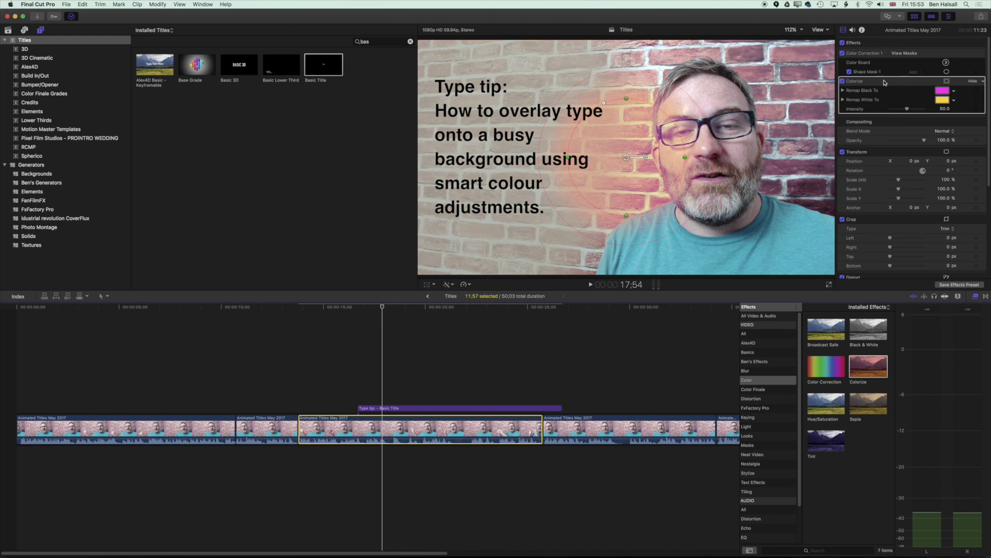
{"action": "left_click_drag", "start_coordinate": [619, 157], "coordinate": [445, 85]}
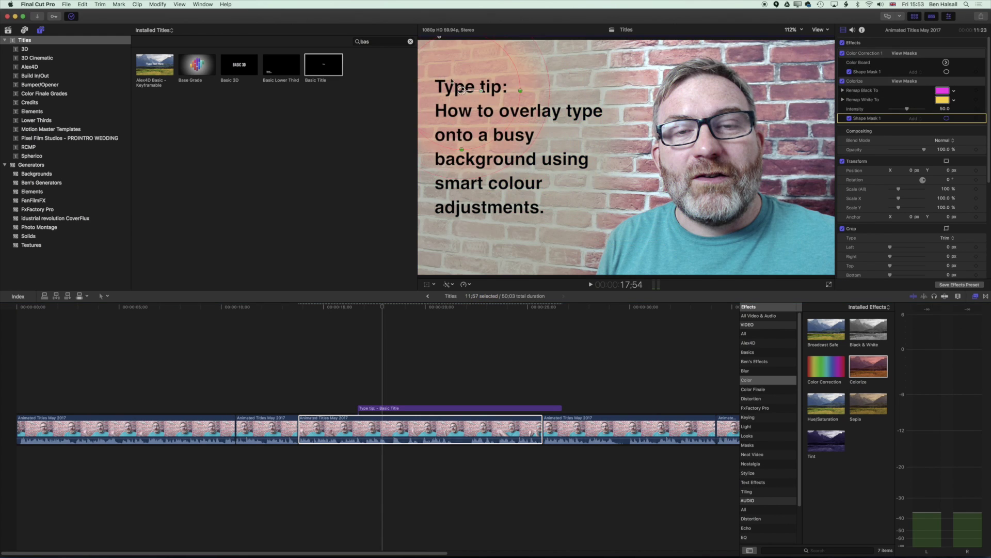
{"action": "left_click_drag", "start_coordinate": [453, 145], "coordinate": [442, 283]}
{"action": "left_click_drag", "start_coordinate": [521, 126], "coordinate": [657, 128]}
{"action": "left_click_drag", "start_coordinate": [555, 79], "coordinate": [561, 119]}
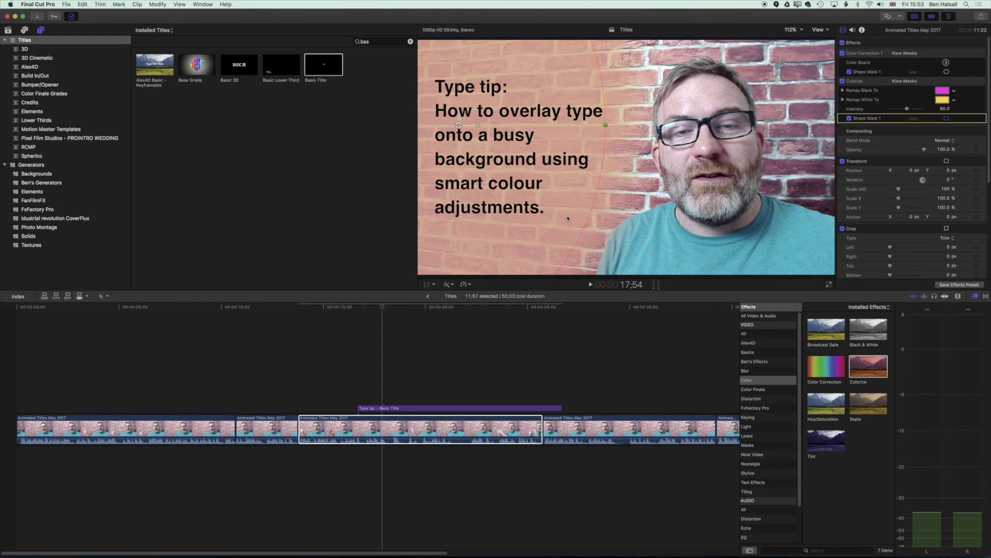
Move the playhead slightly earlier to 17:36 and lower the Colorize effect's intensity to 38.78.
{"action": "left_click", "coordinate": [376, 308]}
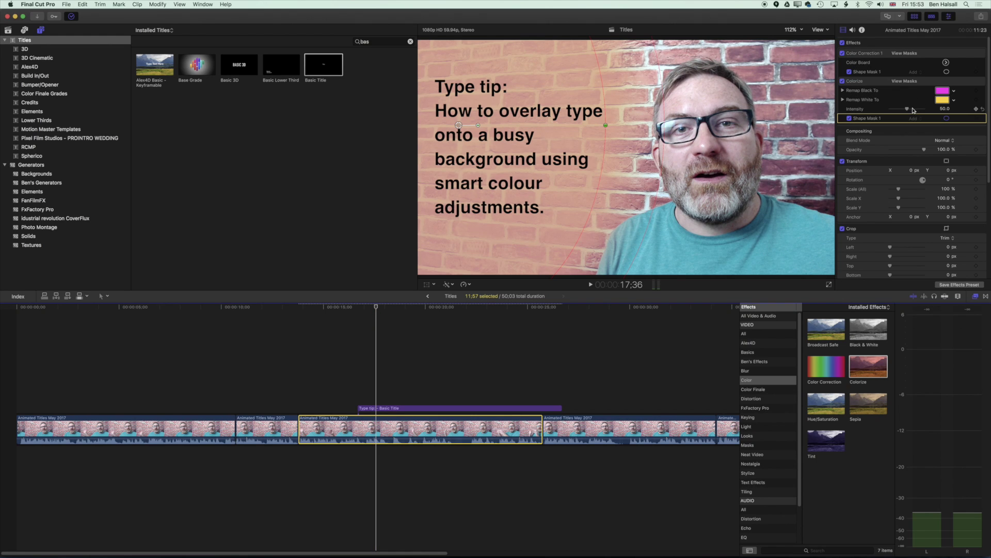
{"action": "left_click_drag", "start_coordinate": [909, 110], "coordinate": [904, 112]}
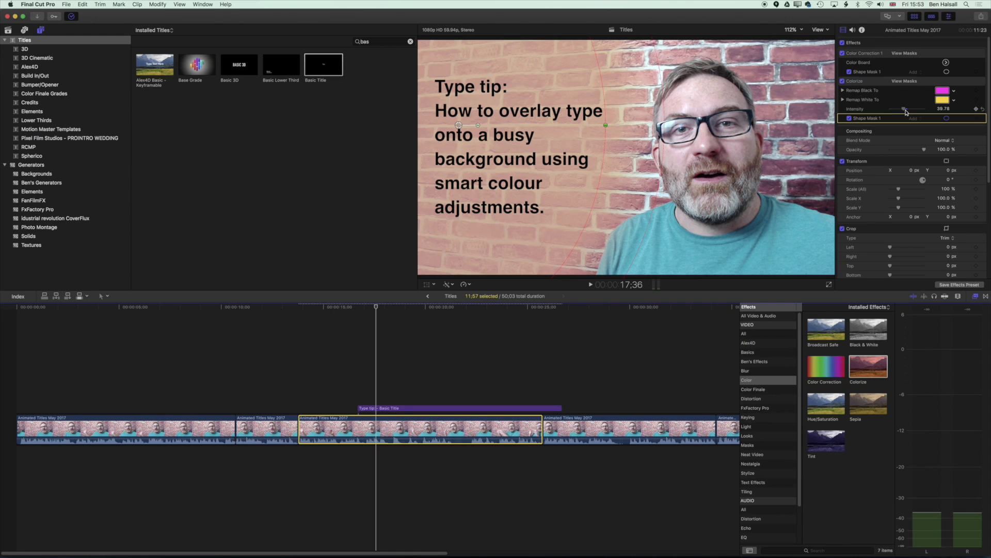